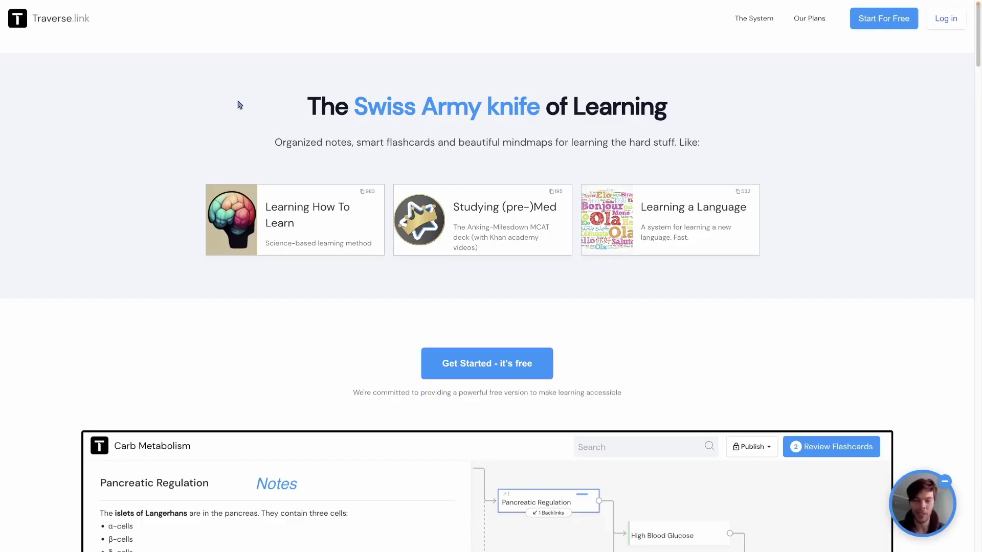
- Browse the Traverse landing page, highlighting its main heading and scrolling through its content
drag(302, 109, 694, 119)
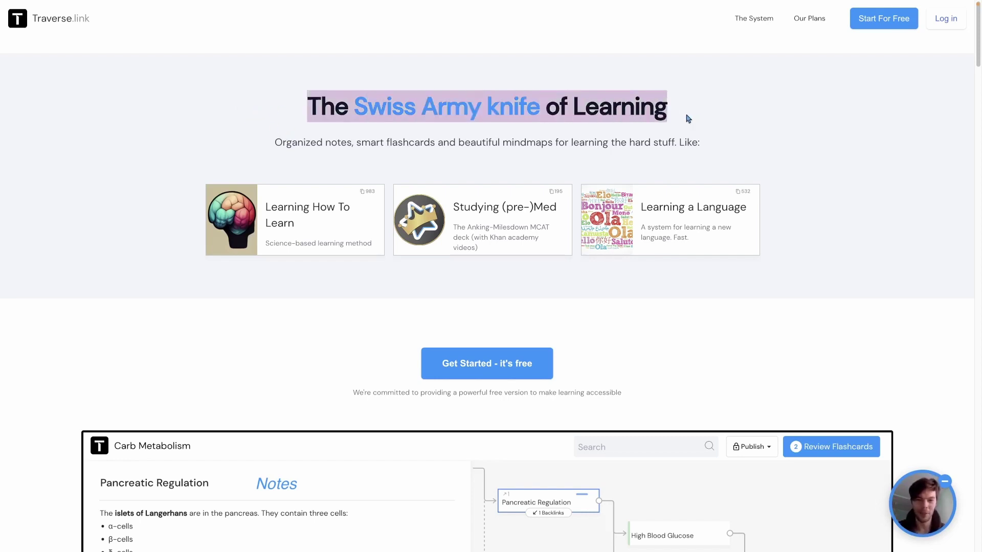
click(275, 143)
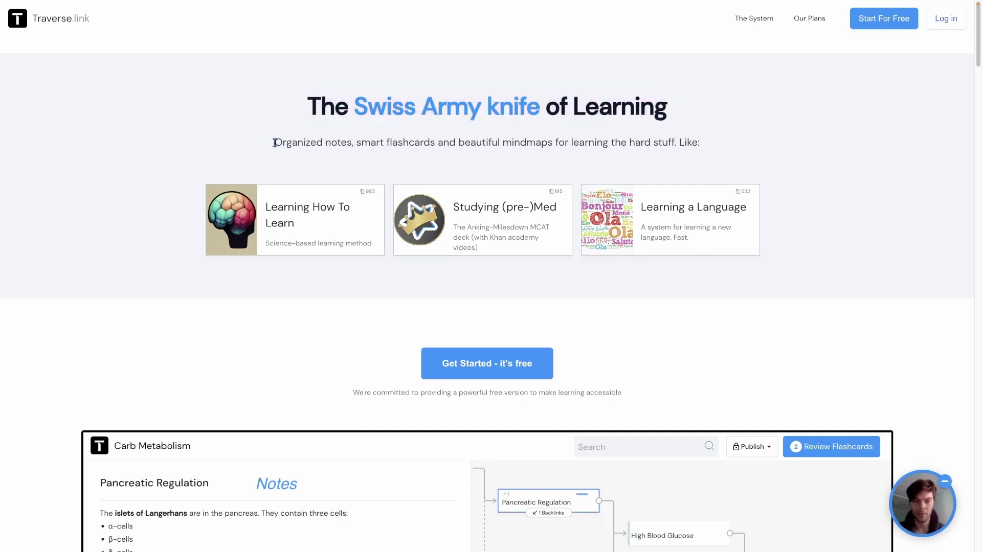
scroll(275, 143, down, 6)
scroll(276, 146, up, 2)
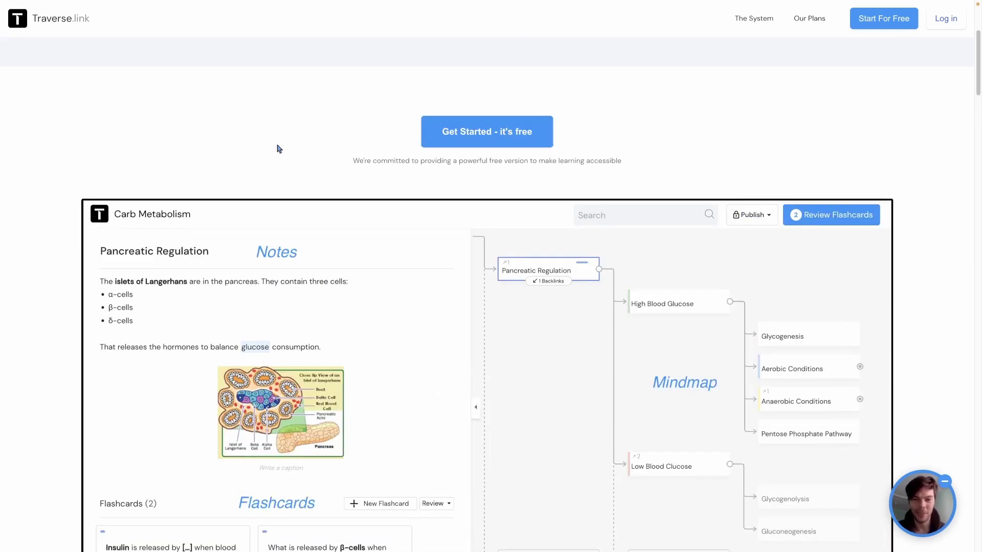
scroll(358, 144, down, 6)
scroll(439, 176, up, 2)
scroll(471, 179, down, 1)
scroll(470, 179, down, 2)
scroll(469, 179, down, 5)
scroll(469, 179, up, 10)
scroll(468, 179, up, 6)
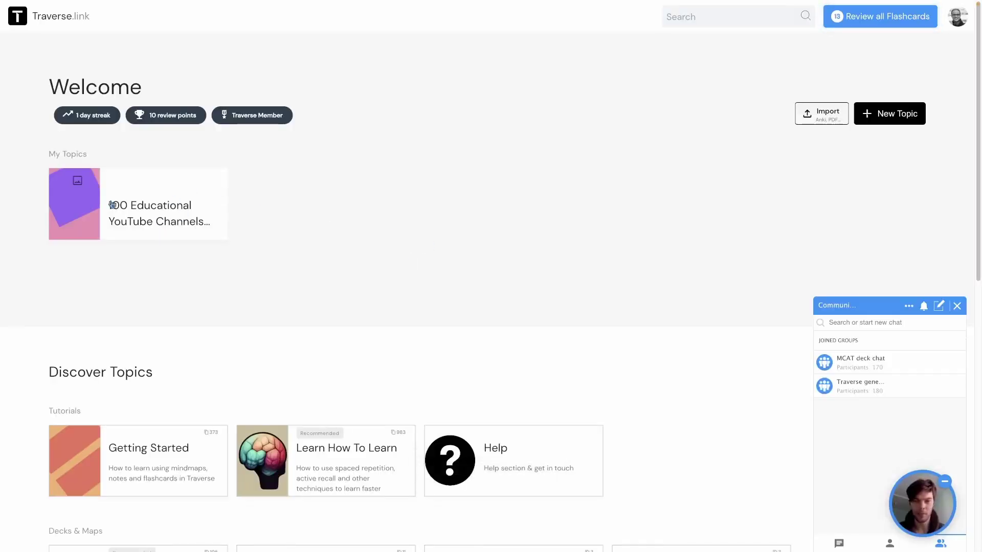
- Open the '100 Educational YouTube Channels' topic and scroll through its main page
click(119, 212)
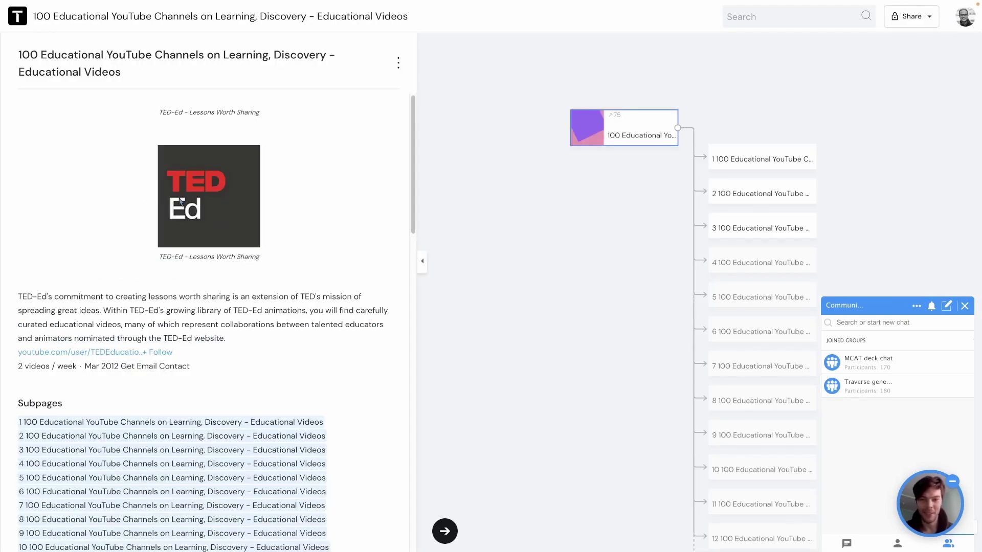
scroll(264, 241, down, 1)
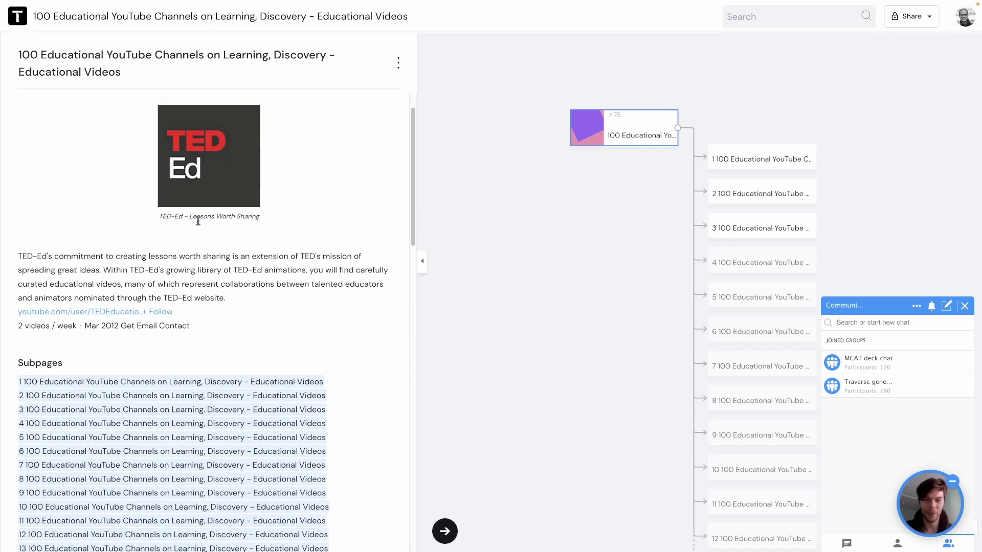
scroll(219, 212, down, 3)
scroll(219, 215, down, 10)
scroll(225, 204, up, 11)
scroll(232, 187, up, 4)
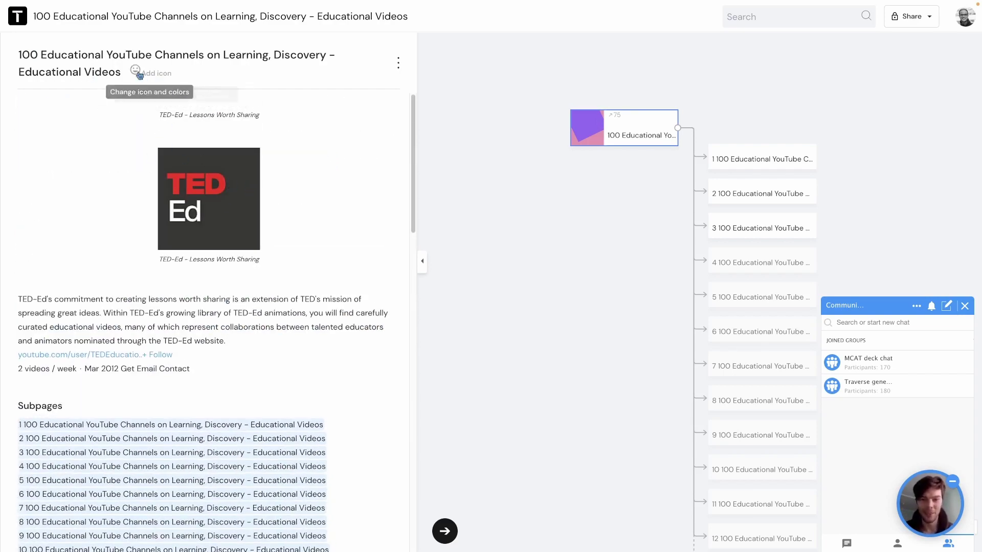
- Give the topic page a pen emoji icon found by searching 'draw'
click(138, 74)
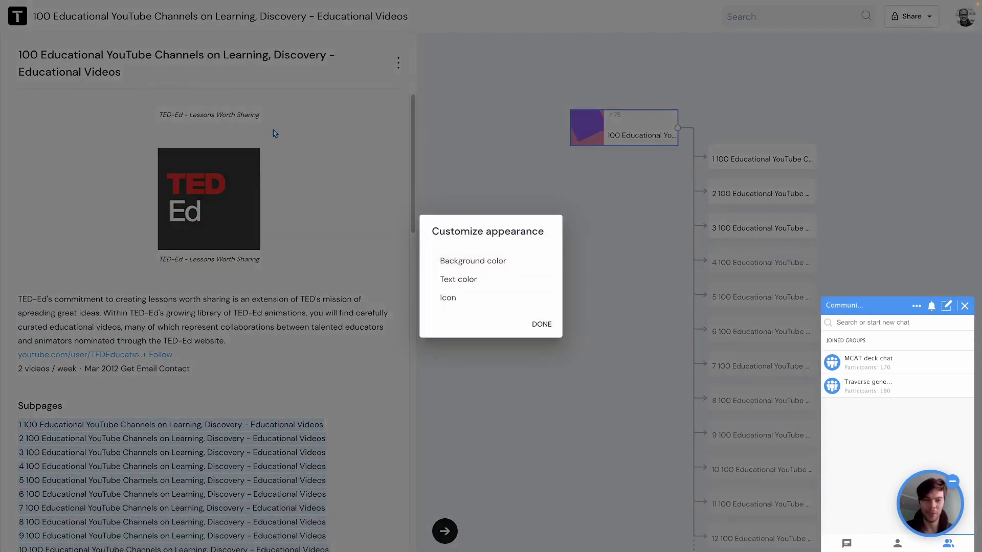
click(461, 296)
click(488, 244)
text(draw)
click(464, 285)
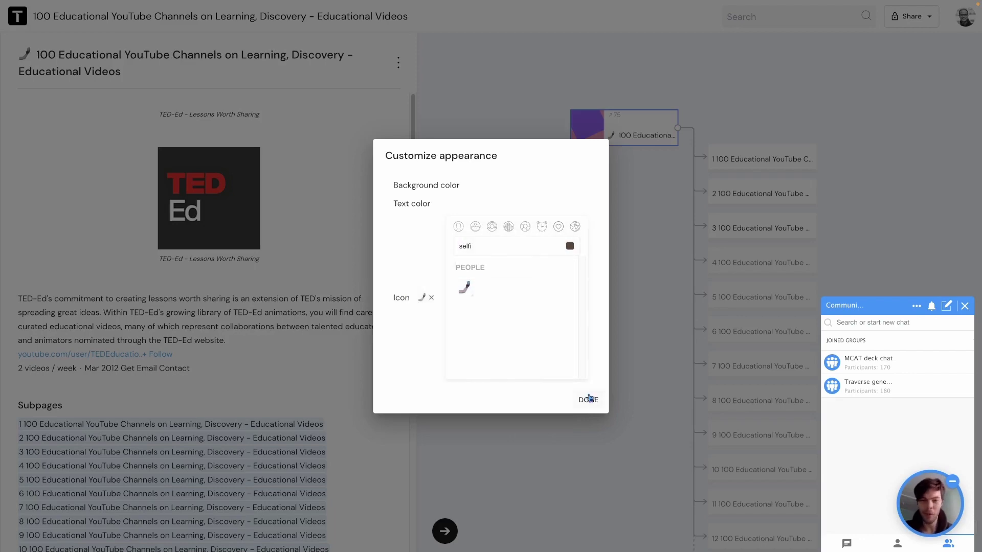
click(588, 400)
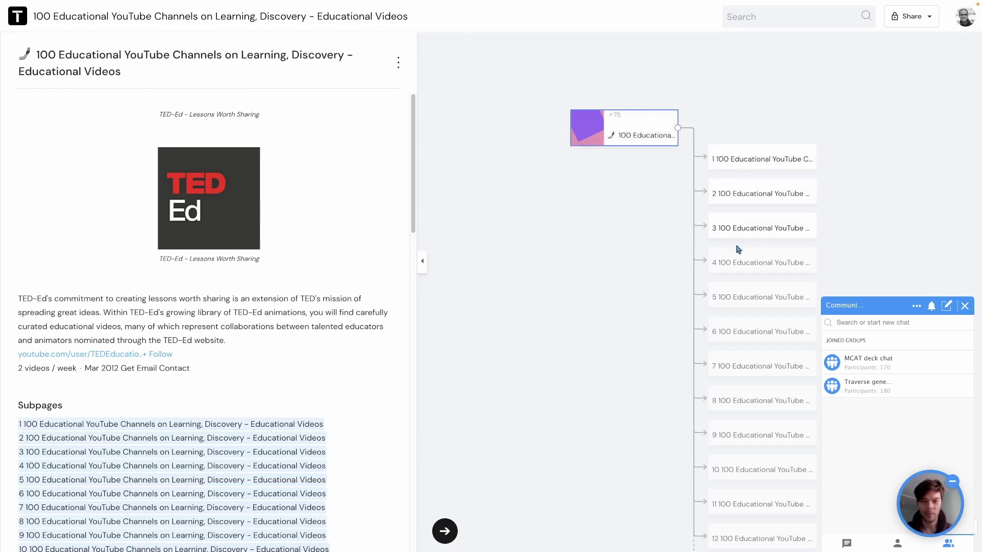
- View the first subpage and subpage 45 on the tecmath channel, then return home
click(444, 531)
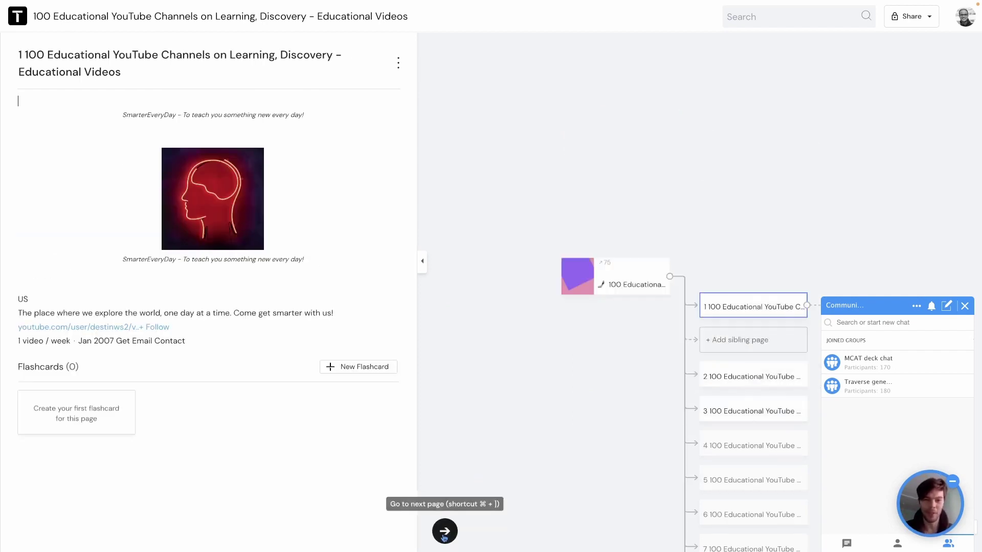
click(597, 274)
scroll(136, 396, down, 12)
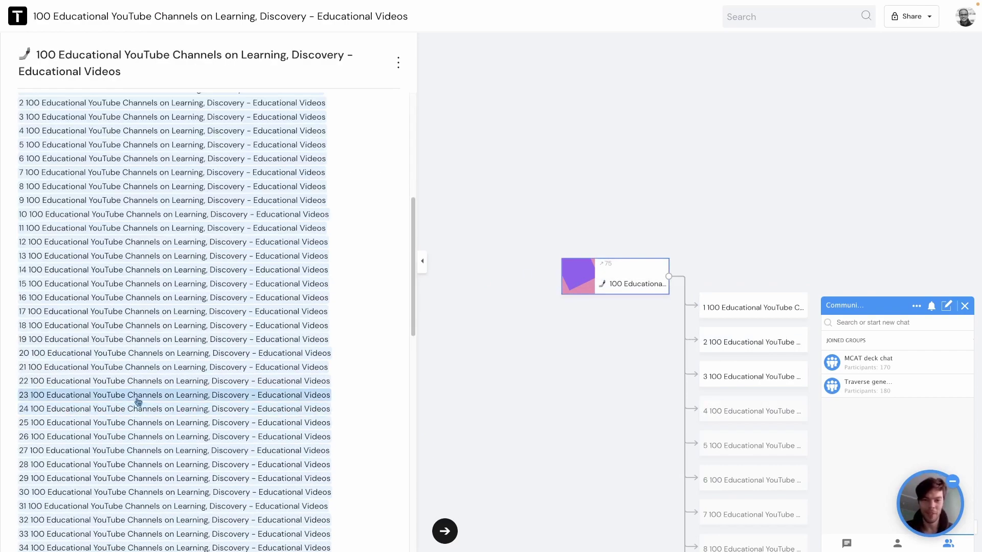
scroll(136, 394, up, 1)
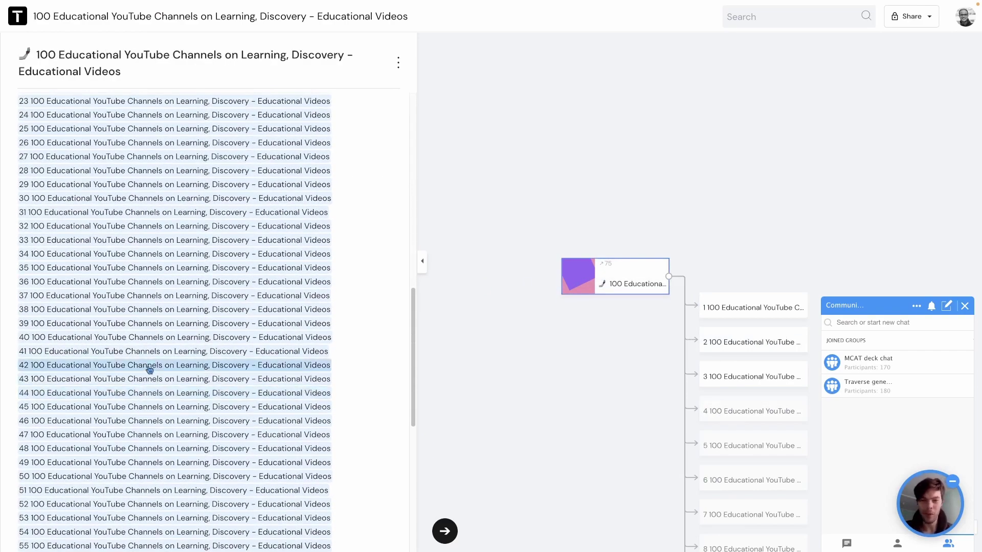
scroll(149, 369, down, 8)
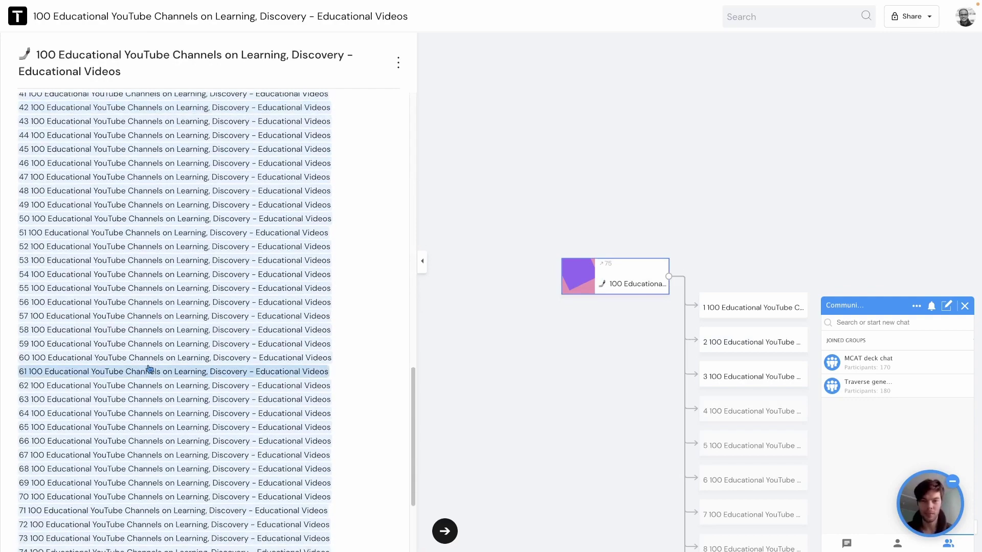
scroll(149, 370, up, 7)
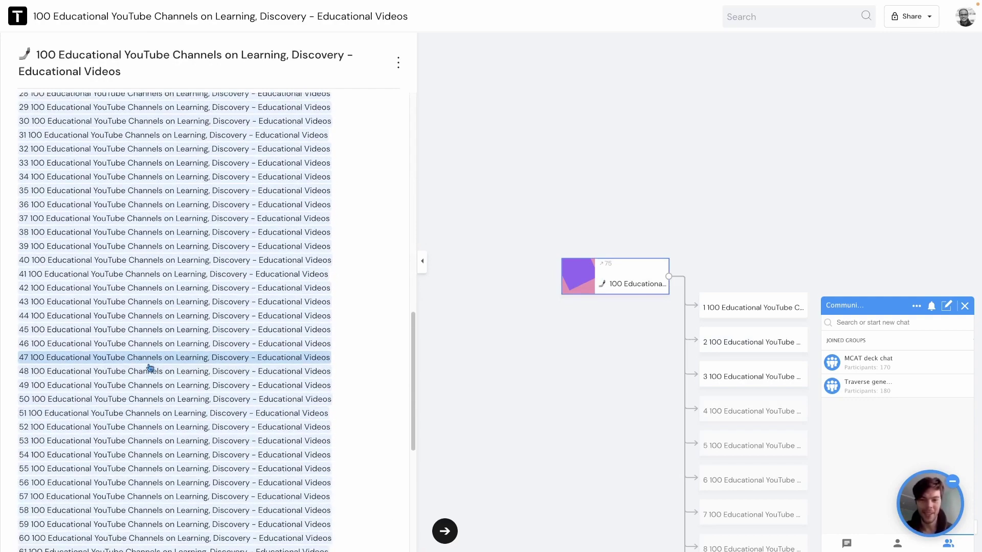
scroll(150, 368, down, 1)
click(215, 307)
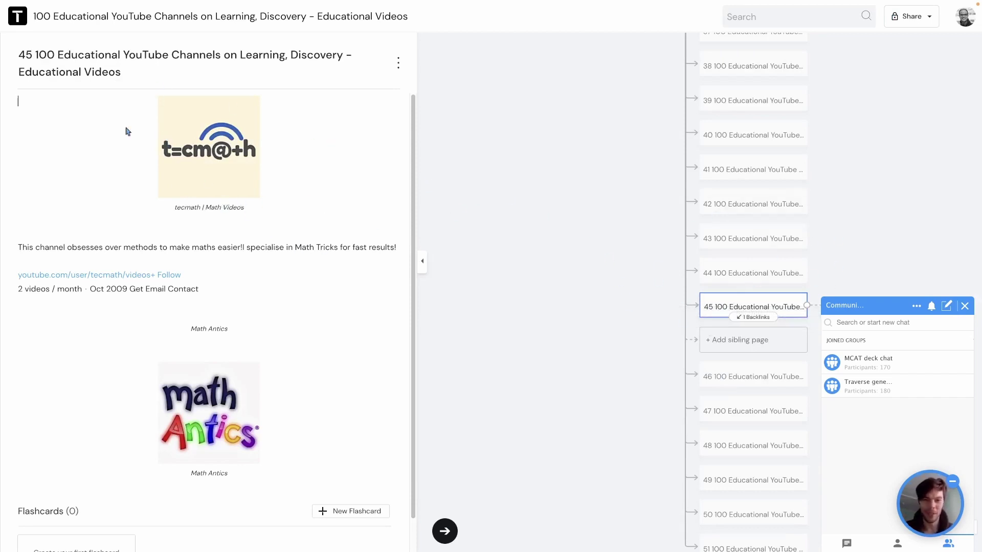
click(17, 16)
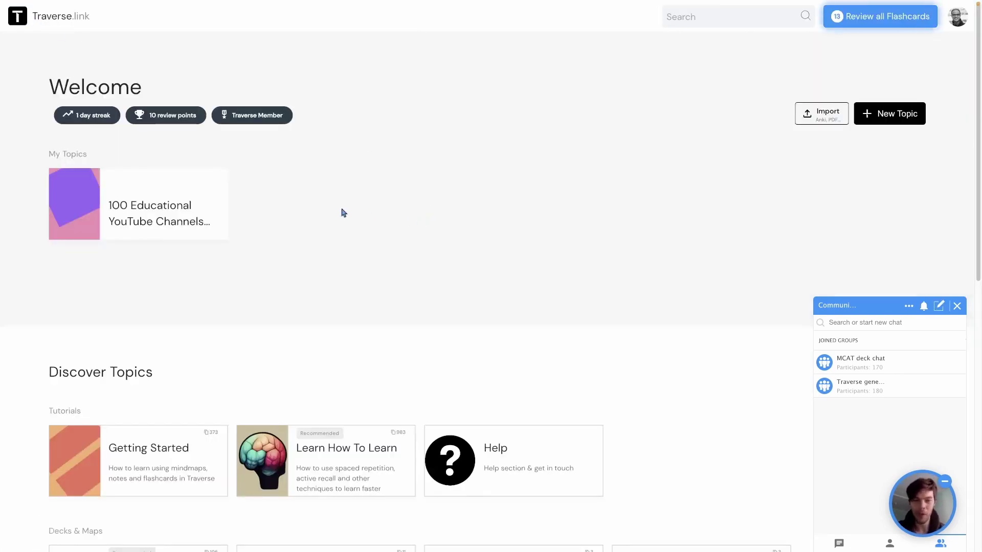
- Leave full screen and copy the Mainstream economics Wikipedia article's web address
key(super+shift+f)
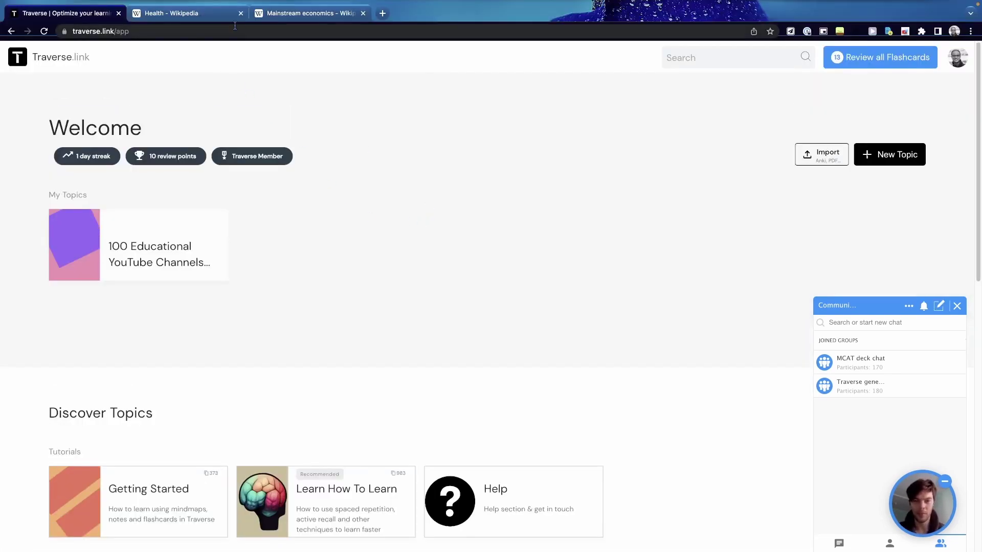
click(326, 15)
click(238, 26)
key(super+c)
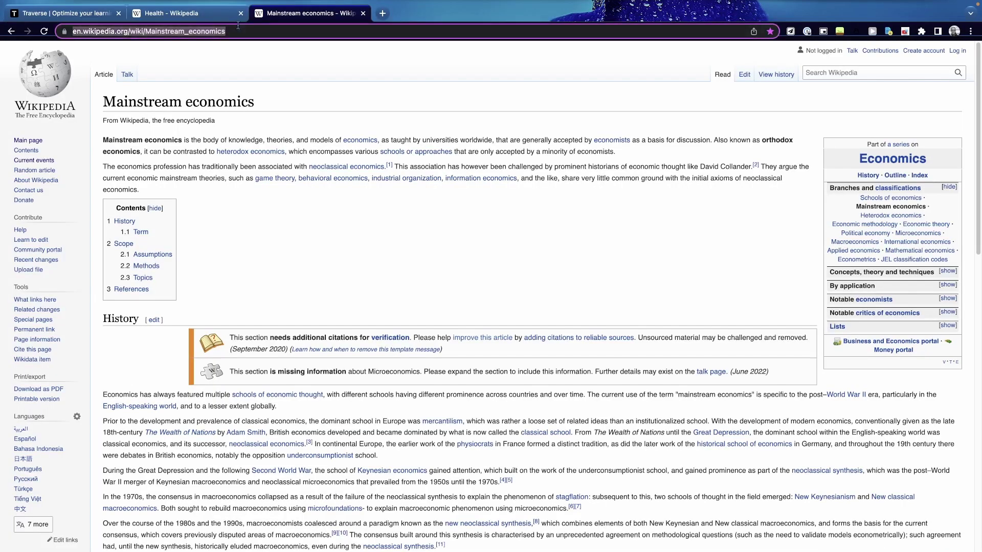
click(82, 17)
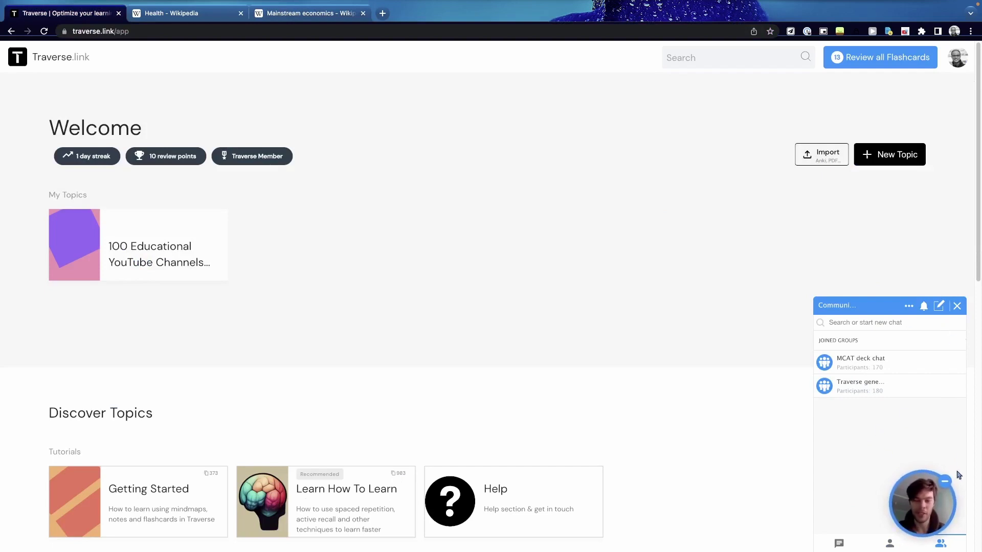
- Check the community chat's notification settings, then close the chat panel
click(945, 481)
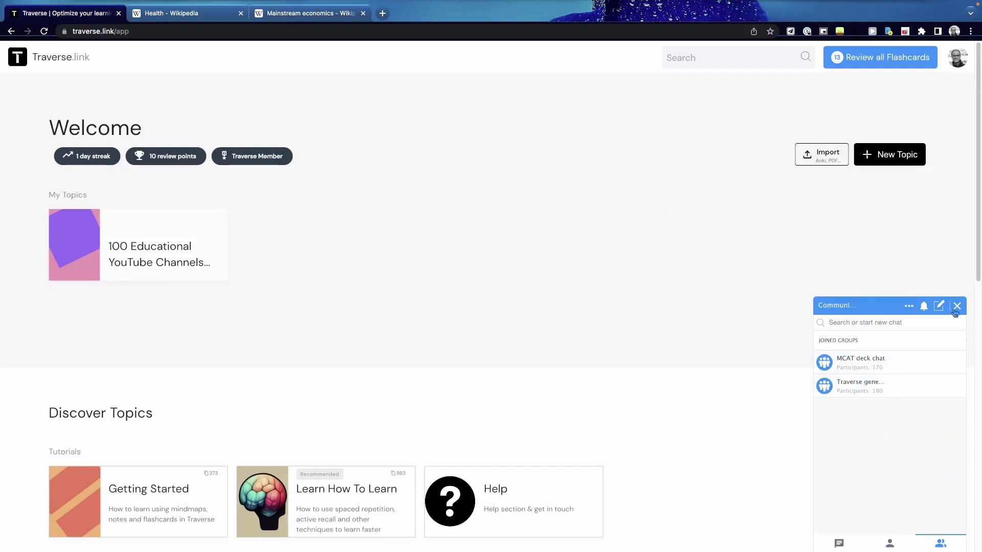
click(909, 306)
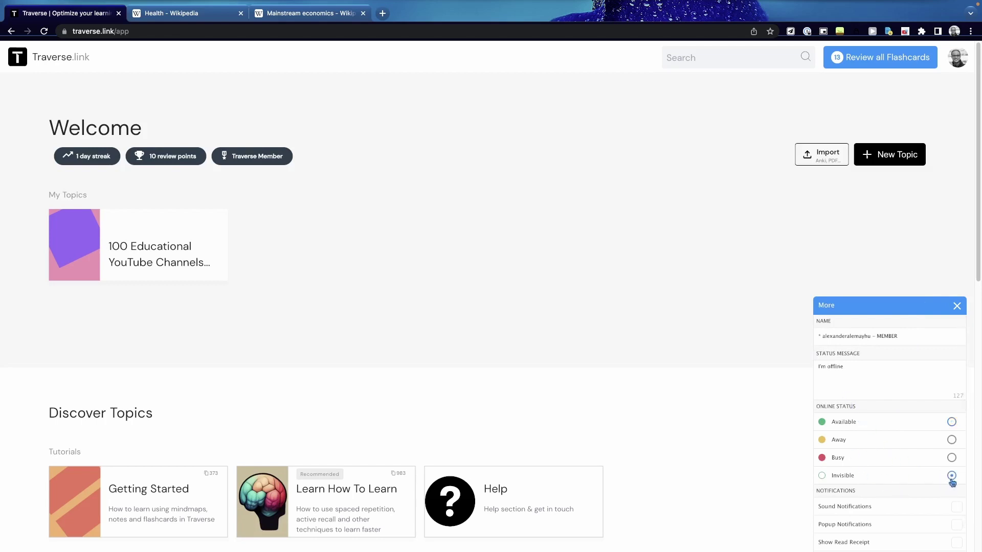
key(Escape)
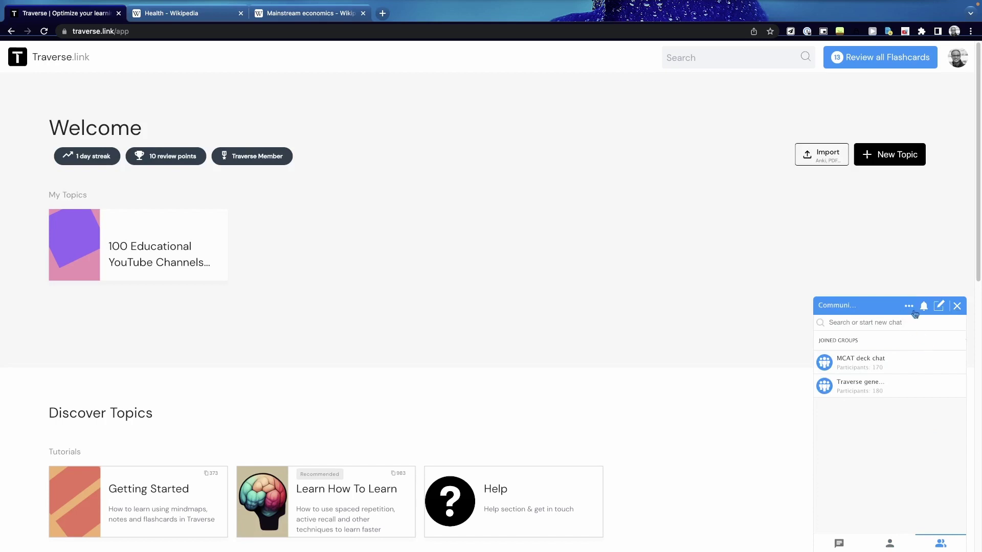
click(957, 306)
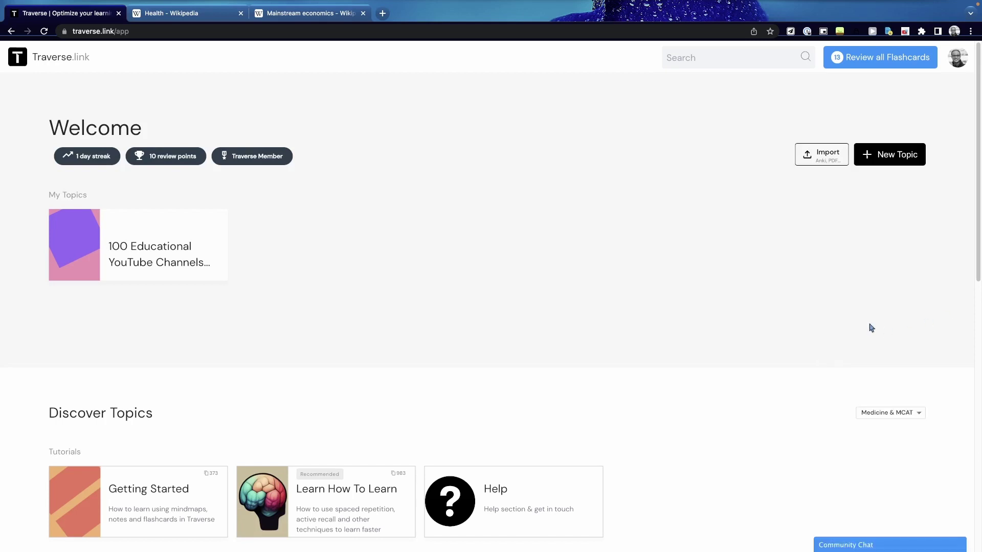
- Import the Mainstream economics Wikipedia article into Traverse from its pasted link
click(819, 162)
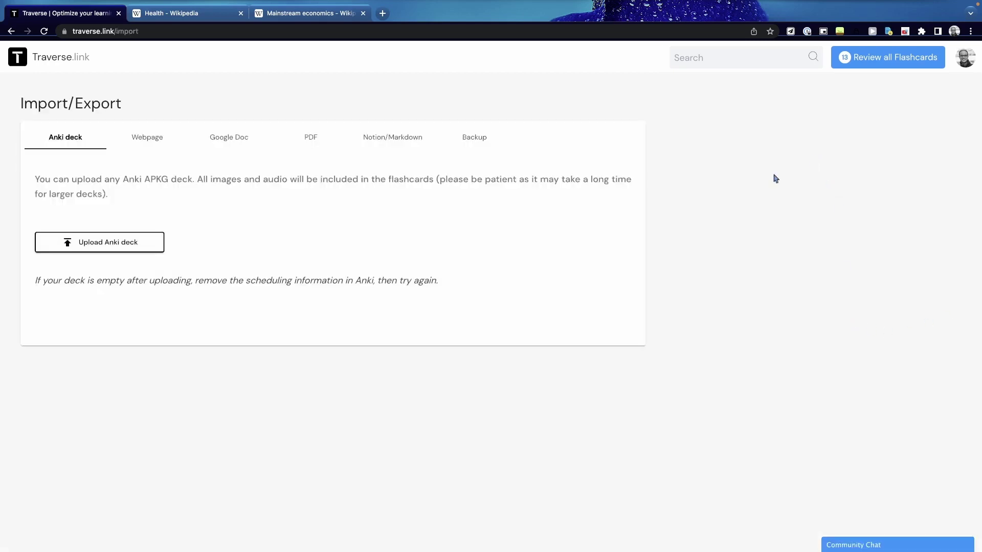
click(147, 137)
key(super+v)
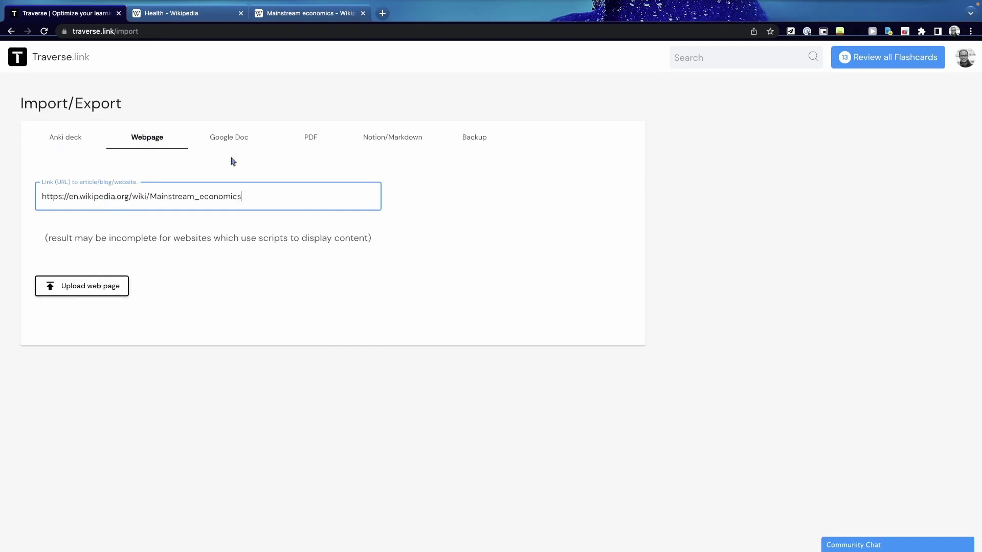
click(74, 290)
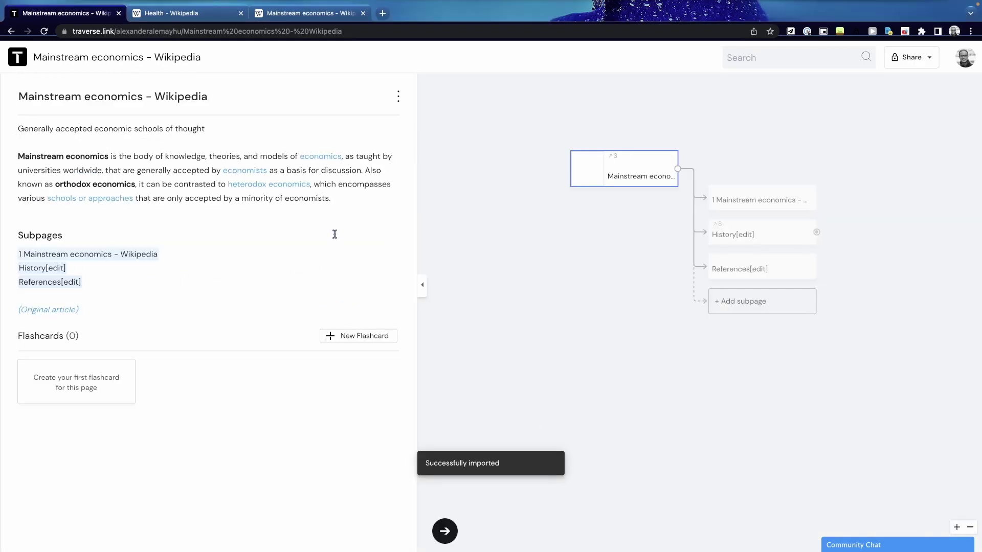
- Compare the imported topic with the original Wikipedia article and inspect its Subpages list
click(305, 15)
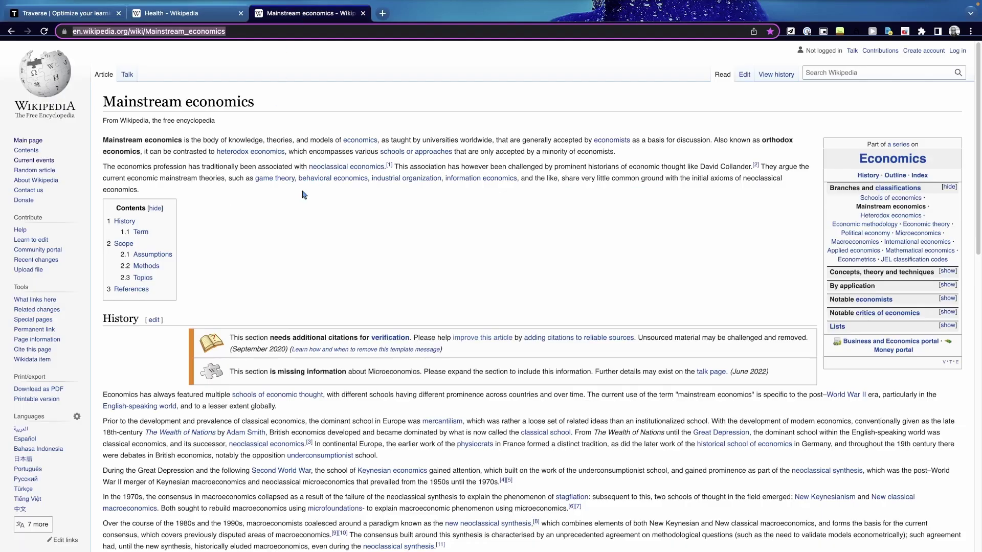
scroll(302, 195, down, 20)
key(ctrl+1)
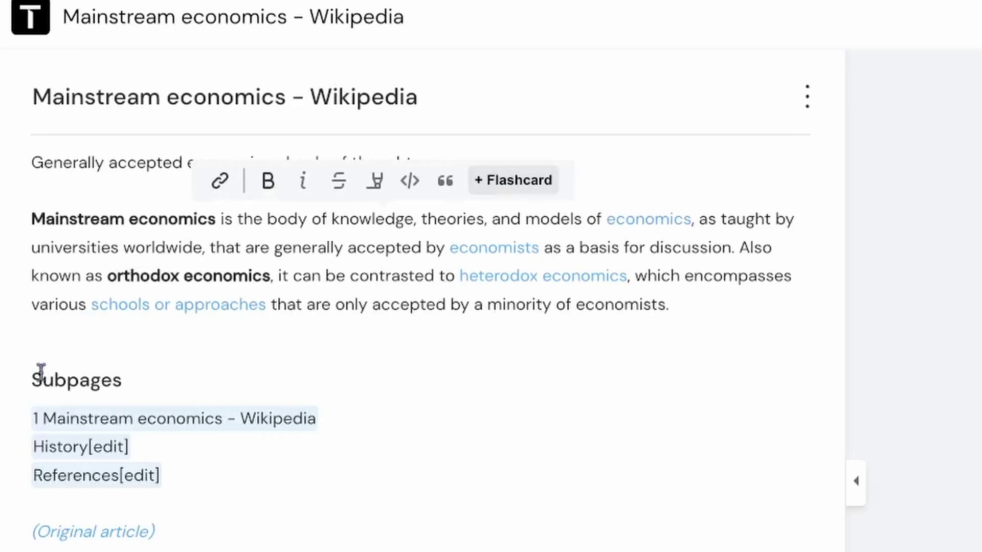
drag(22, 235, 103, 280)
click(251, 270)
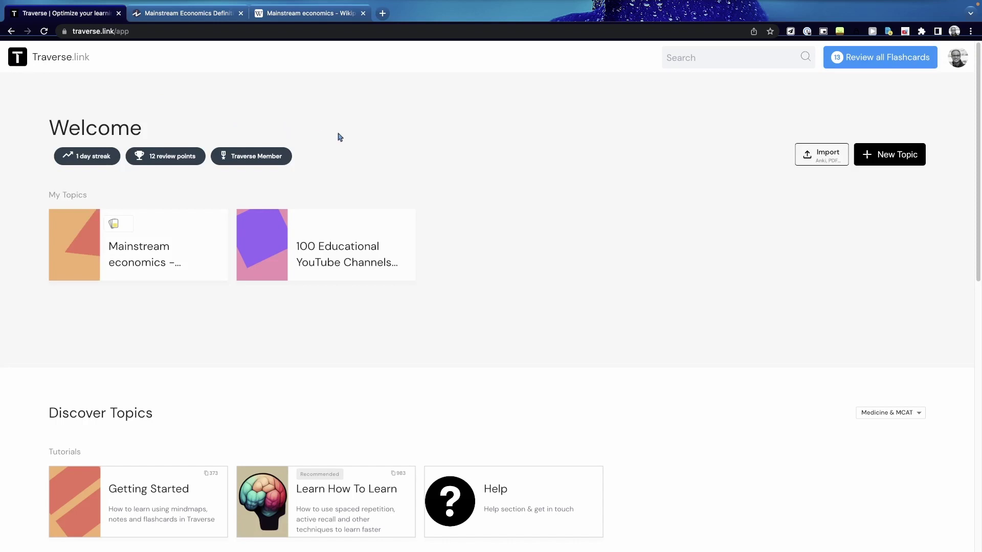
- Upload the .apkg Anki deck, creating the 27-card 'twenty rules of formulating knowledge' topic
click(820, 161)
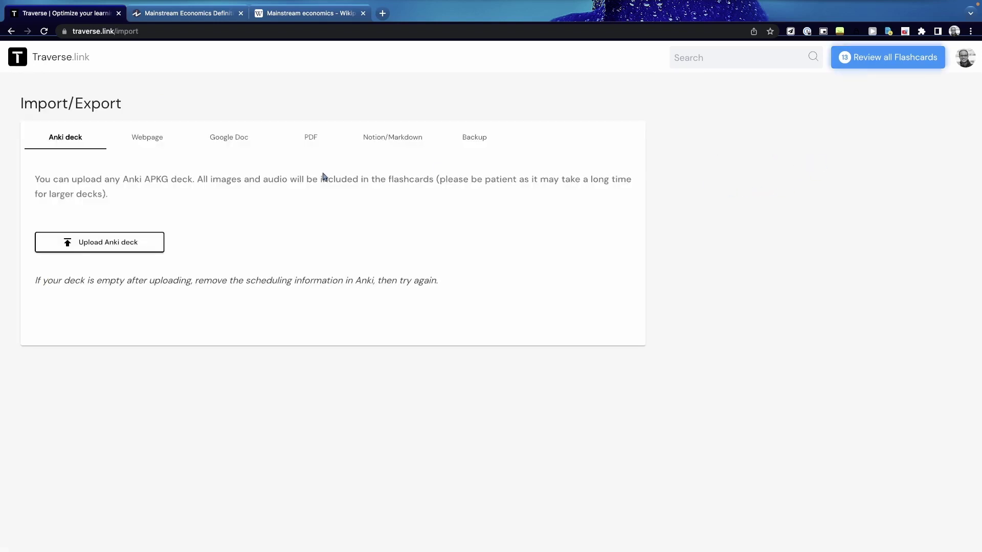
click(153, 243)
click(700, 384)
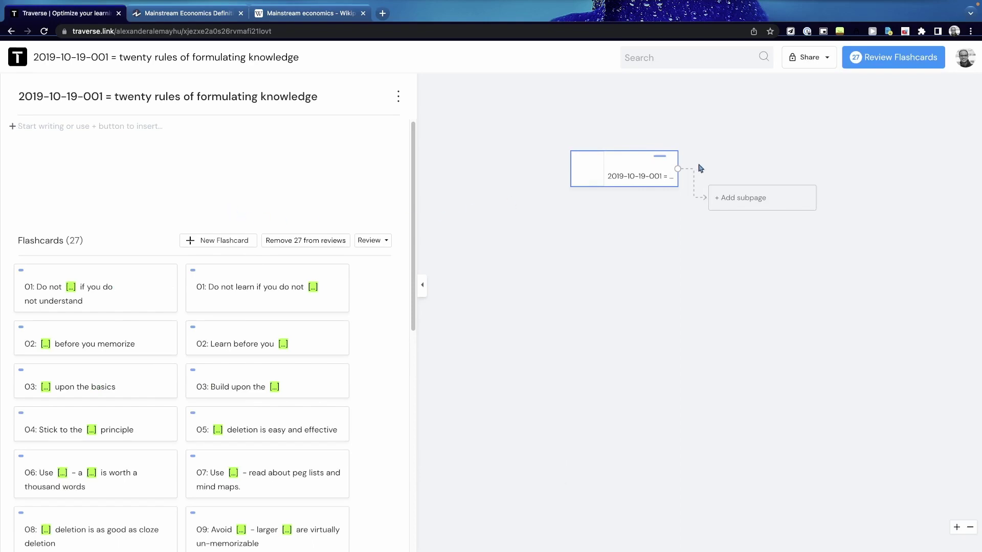
scroll(121, 300, down, 10)
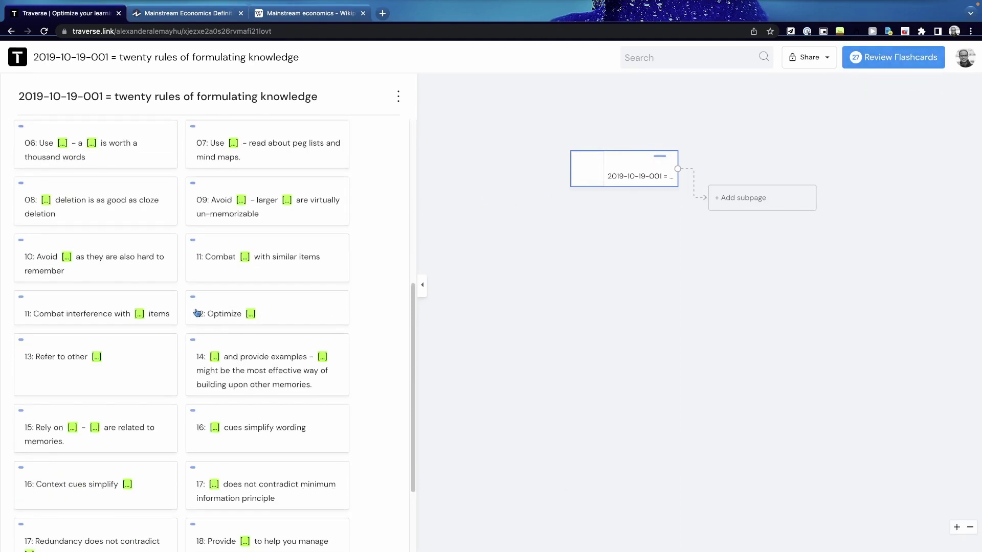
- Start the flashcard review and answer cards 01 and 02 with 'learn', marking both correct
click(900, 57)
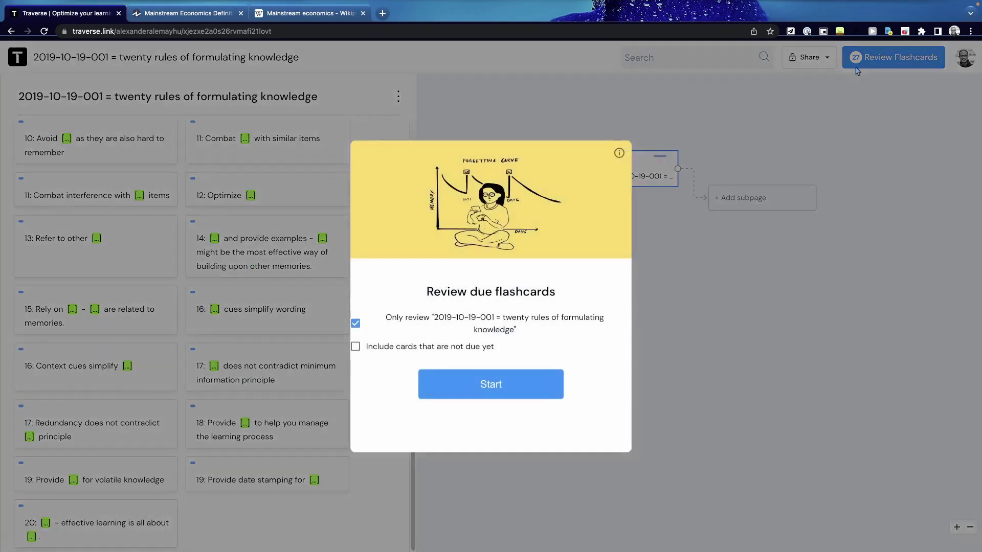
click(529, 378)
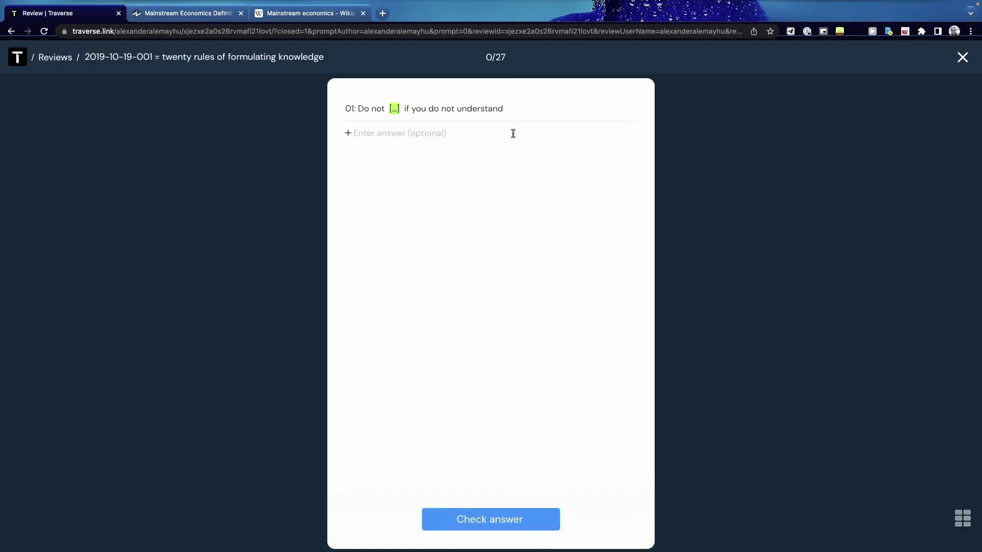
text(learn)
click(524, 517)
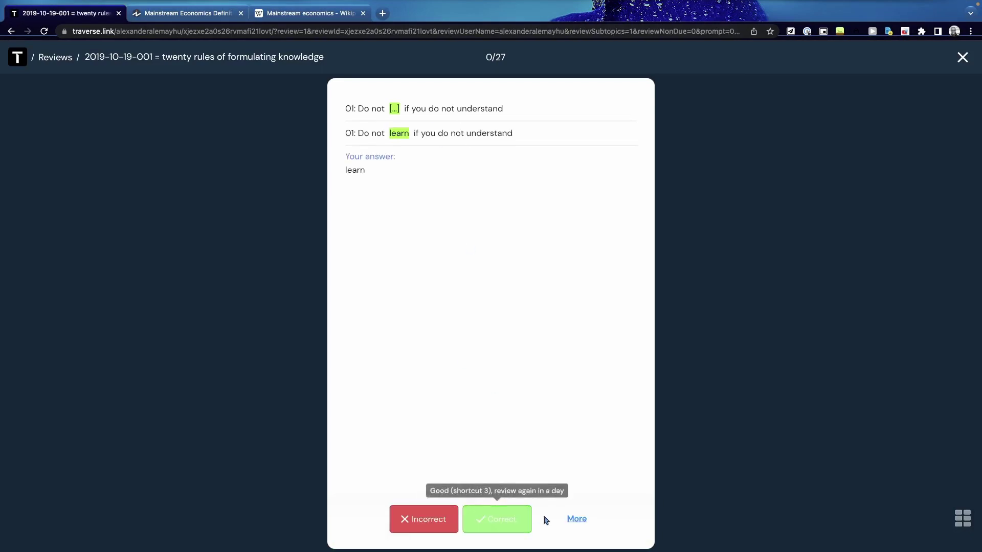
click(490, 516)
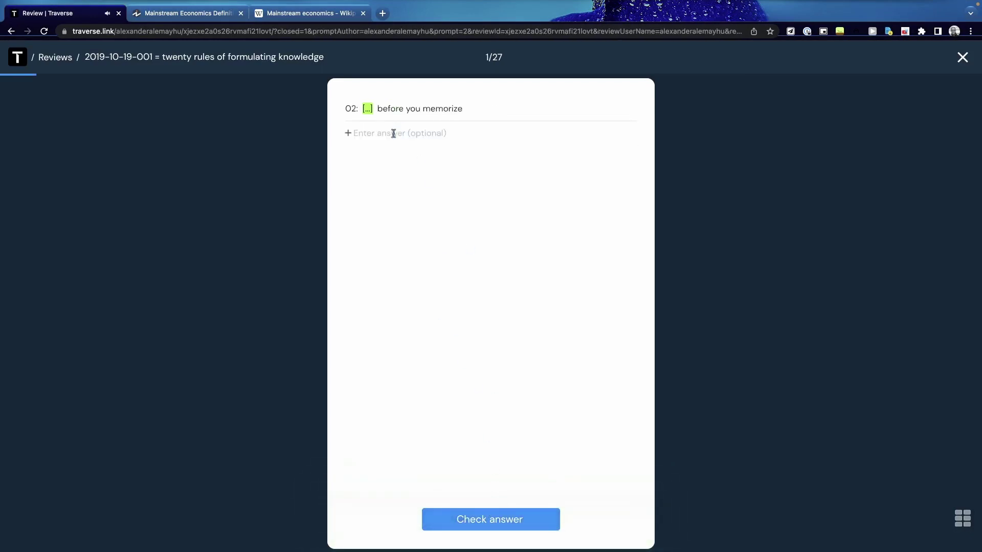
text(learn)
click(500, 513)
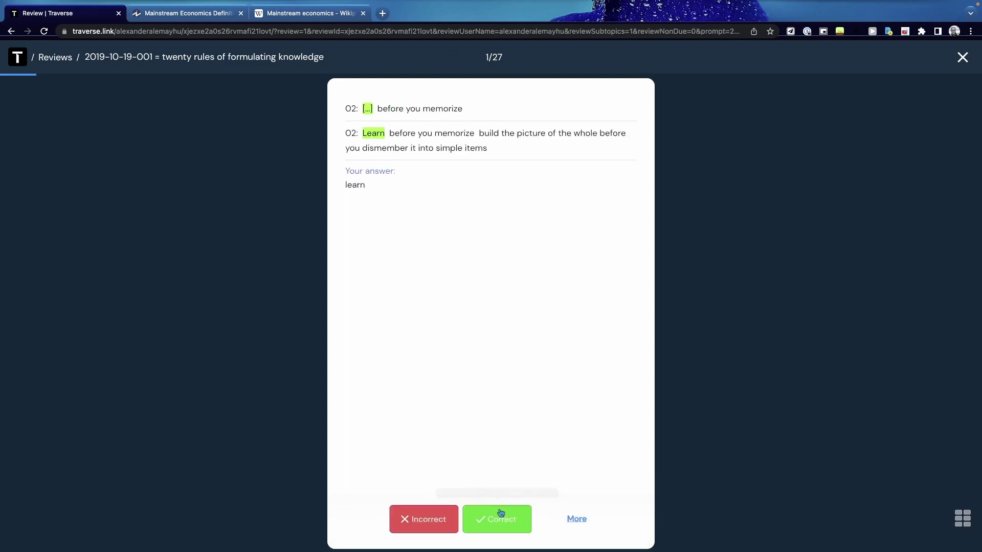
click(508, 521)
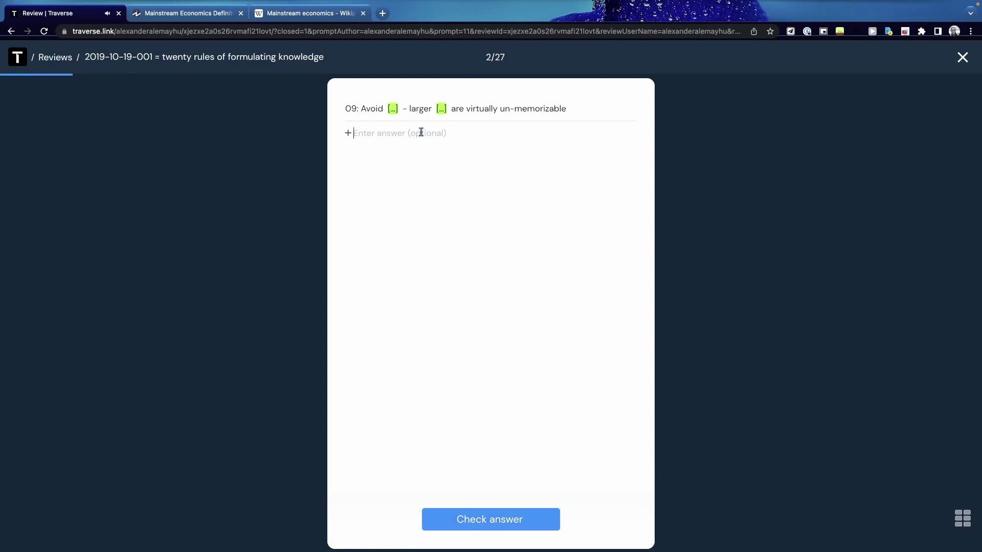
- Answer card 09 'lists' (due in 12 hours) and a card 'emmorize' (due in 5 days)
text(lists)
click(505, 528)
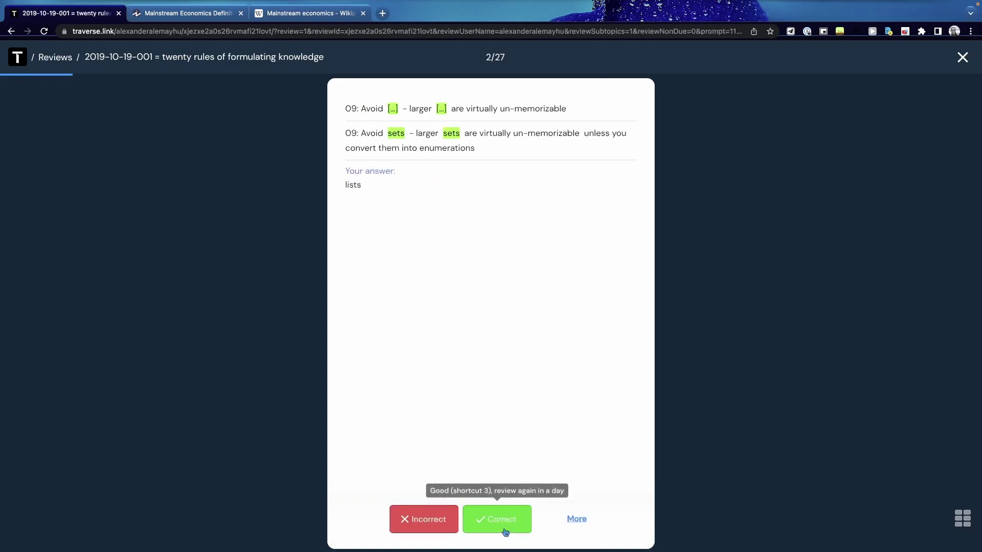
key(m)
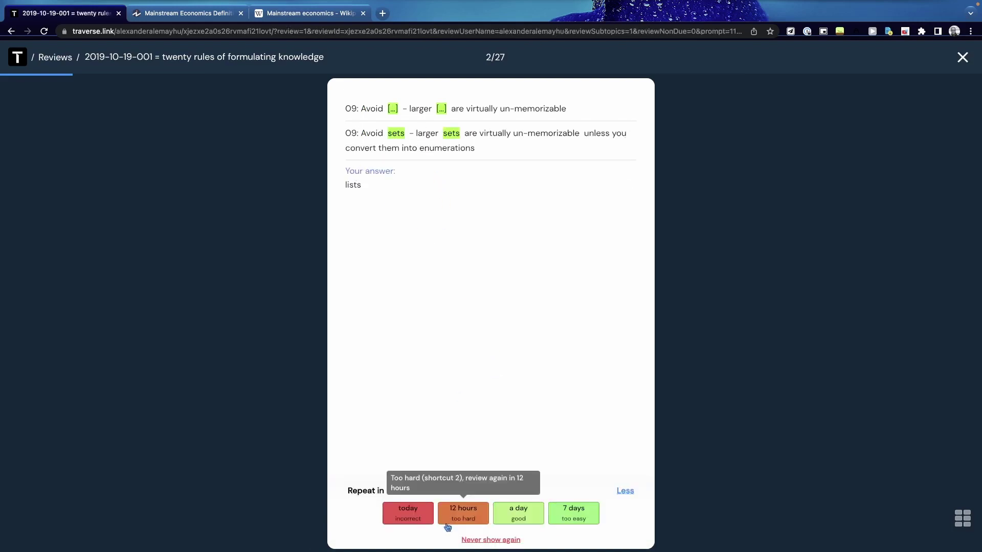
click(459, 525)
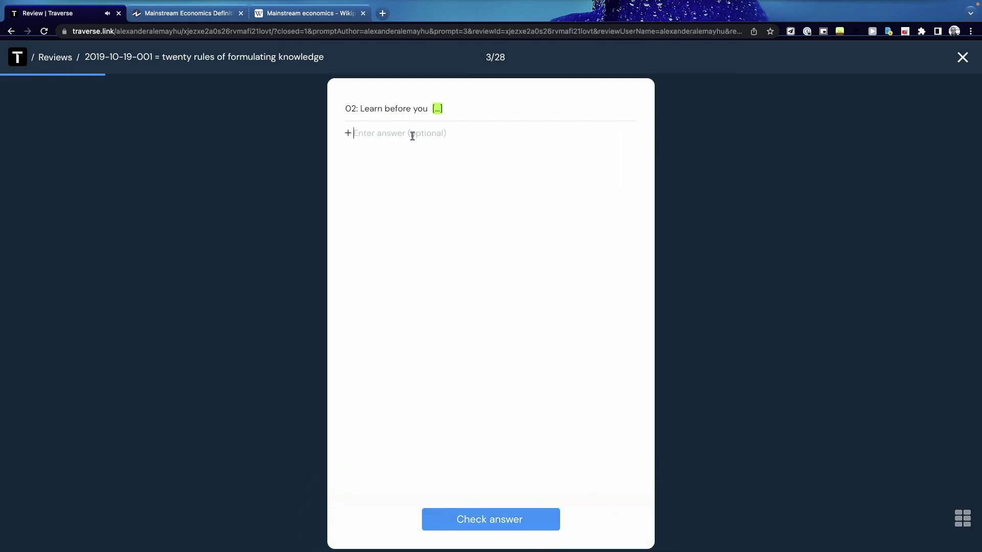
text(emmorize)
click(509, 513)
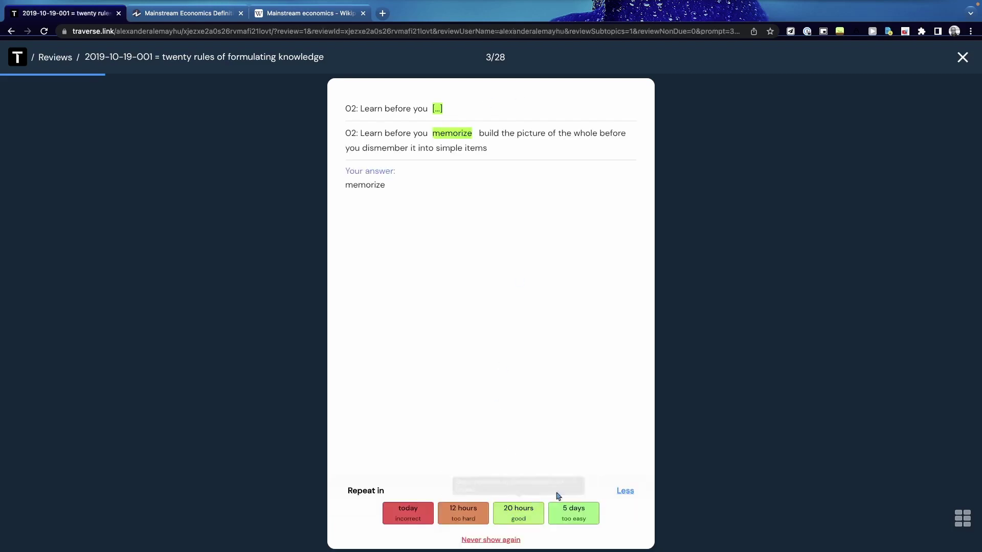
click(585, 514)
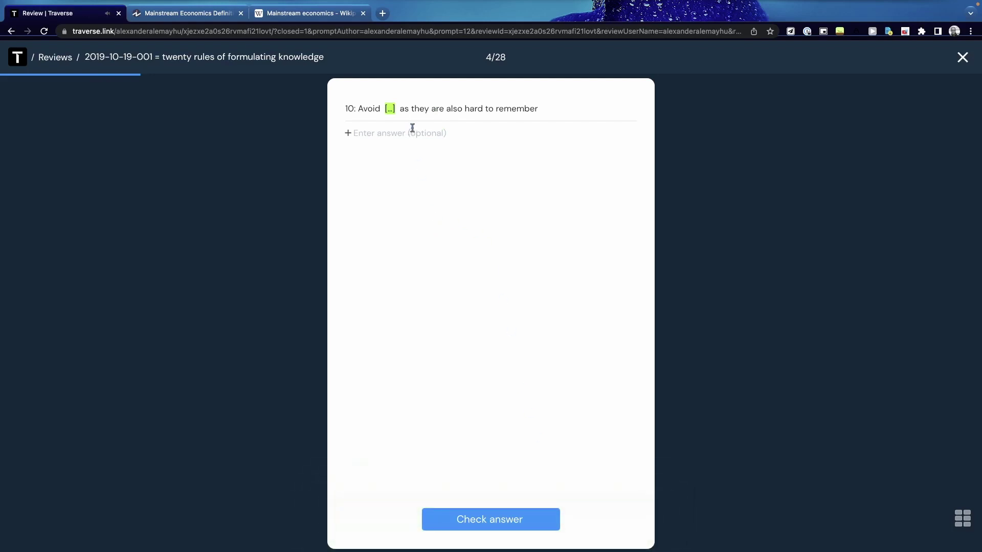
- Answer card 10 'sets' as missed, mark card 11 incorrect, and schedule card 03 in 6 days
text(sets)
click(513, 529)
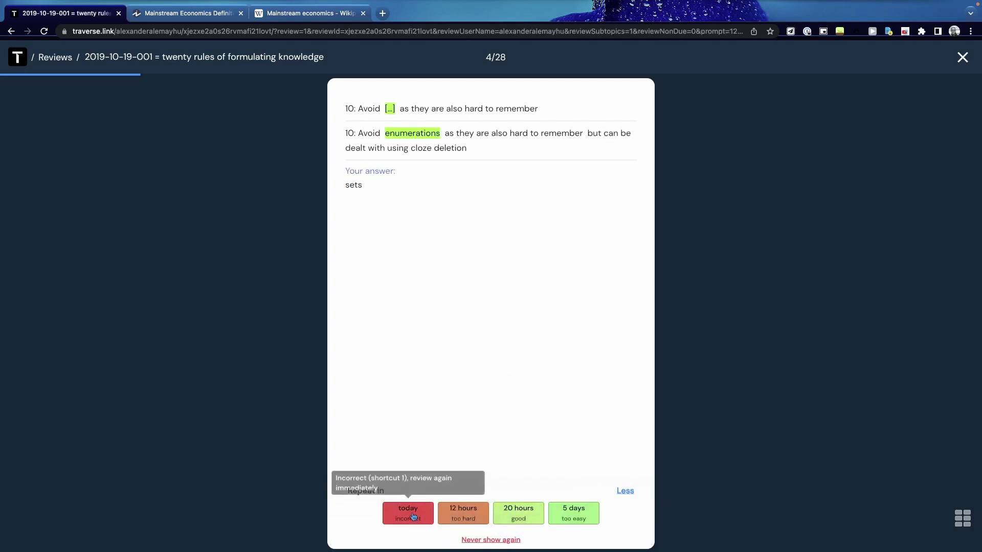
click(464, 515)
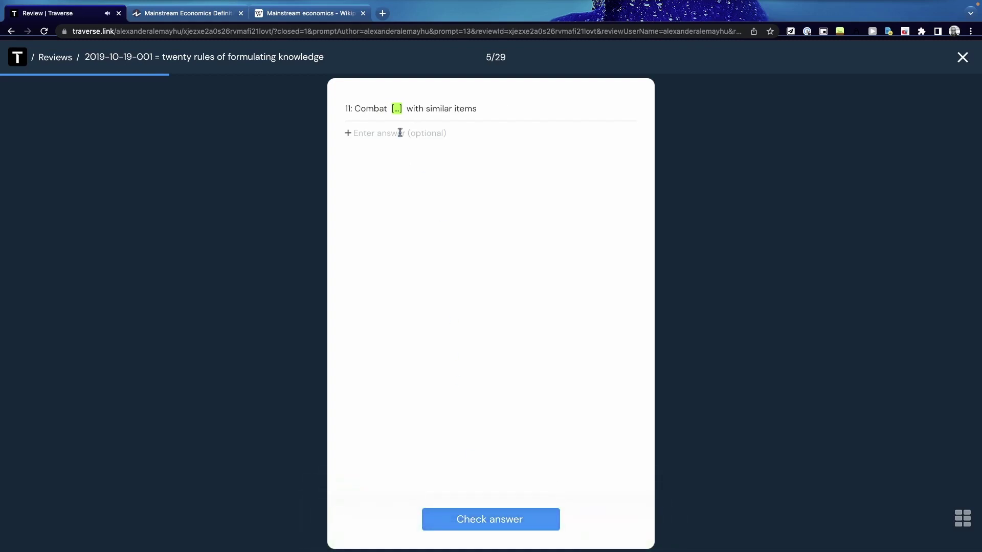
click(354, 132)
click(514, 529)
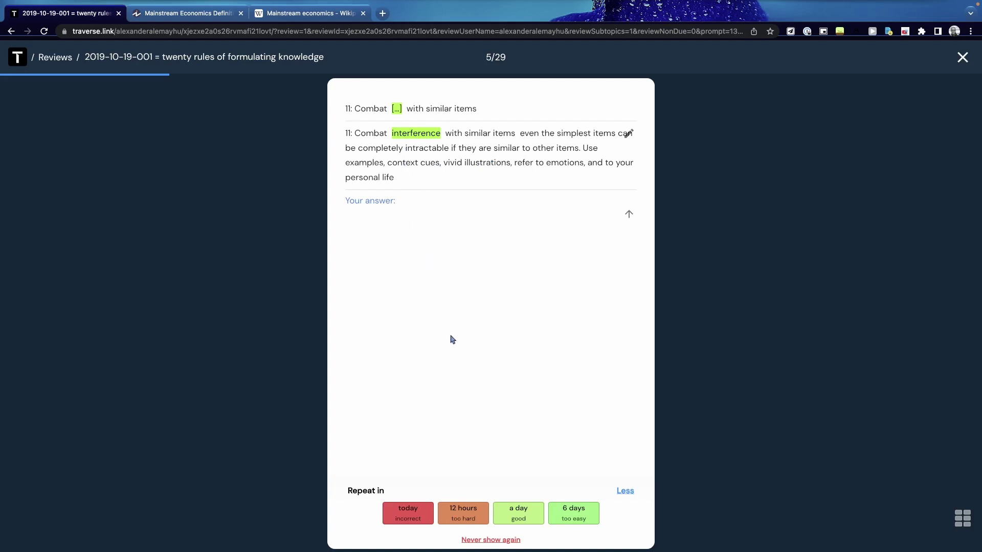
click(428, 516)
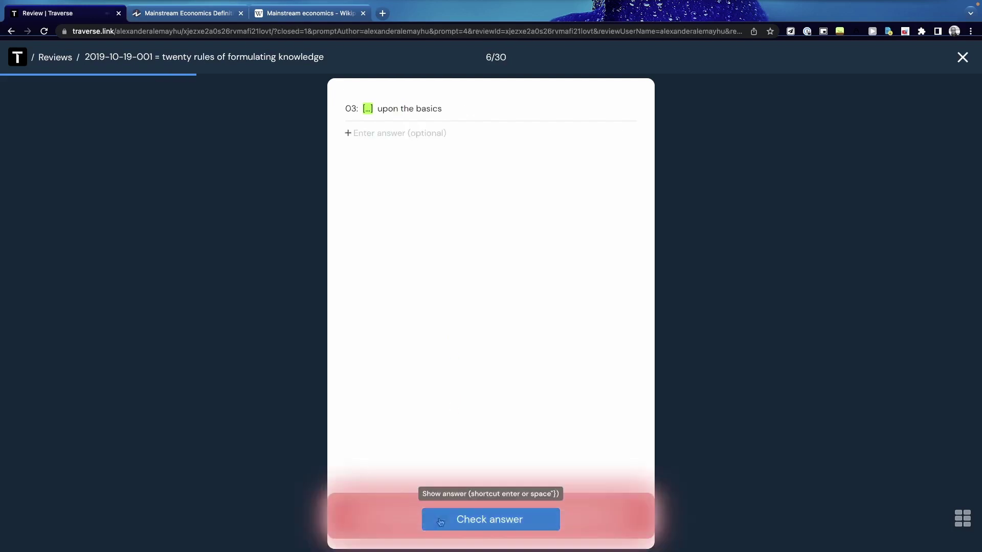
click(476, 528)
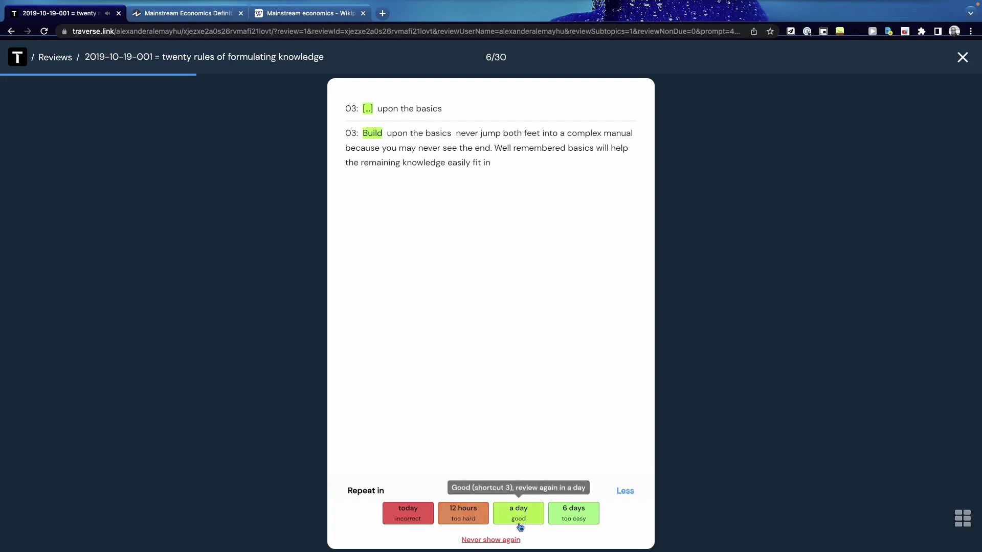
click(568, 518)
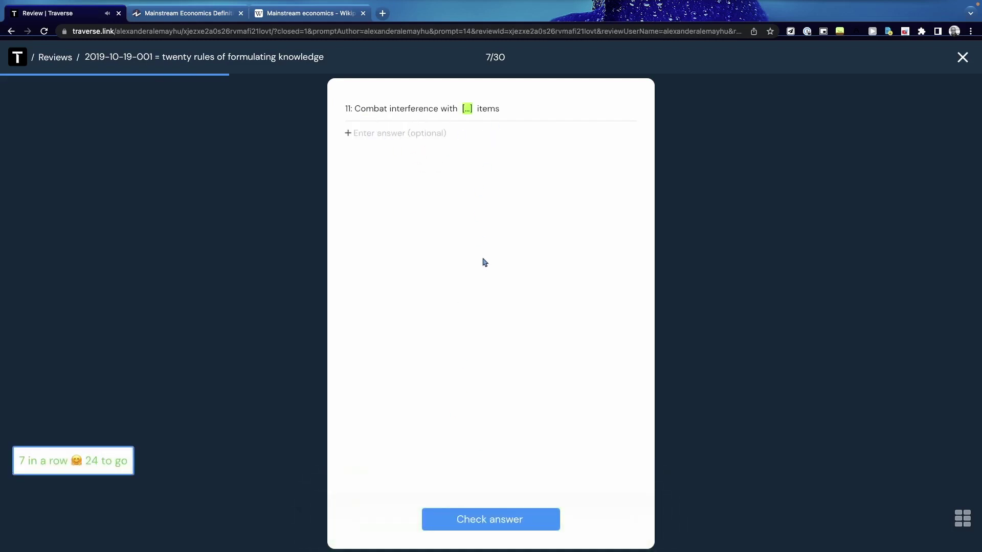
drag(31, 464, 122, 473)
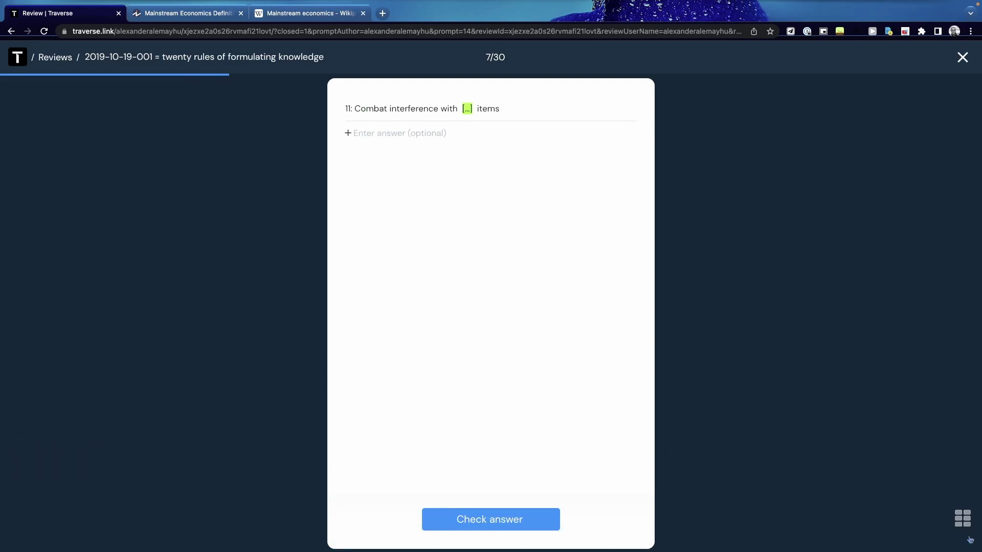
- Set the cliff photo as the review wallpaper, then check and grade the current card
click(970, 519)
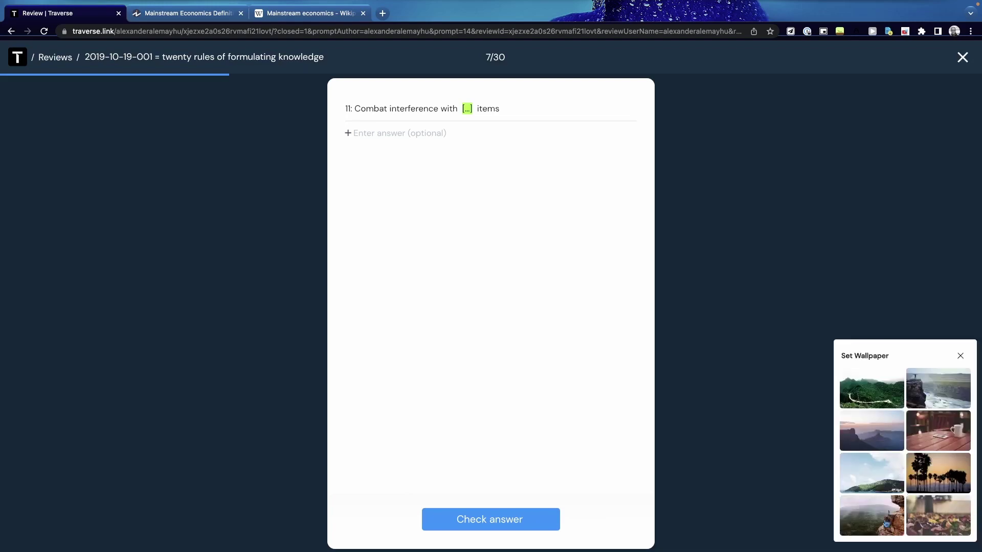
click(887, 522)
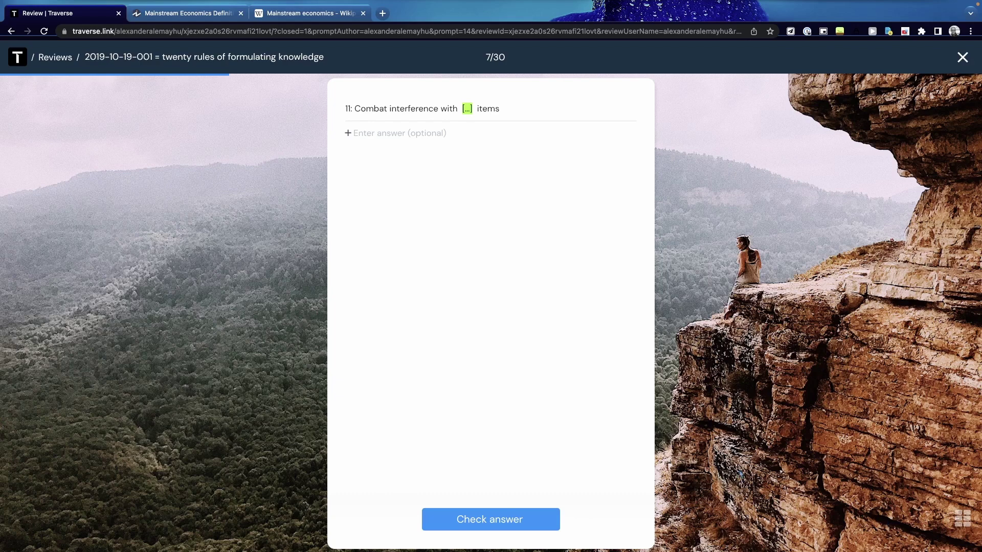
click(532, 525)
click(423, 514)
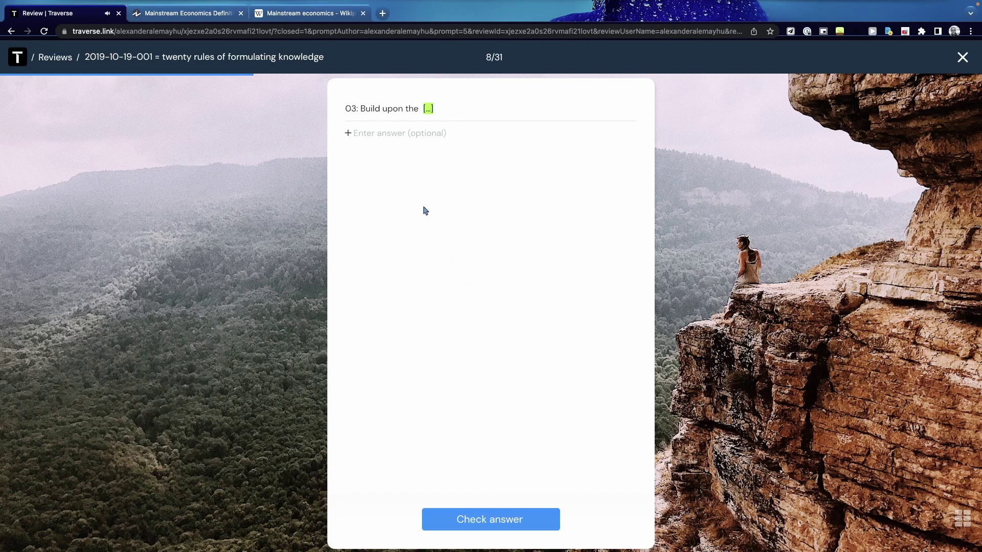
- Begin typing 'bas' as the next answer, then exit the flashcard review
click(413, 129)
text(basic)
key(Escape)
- Go home, show the PDF import instructions and open pdf2md.morethan.io in a new tab
click(17, 57)
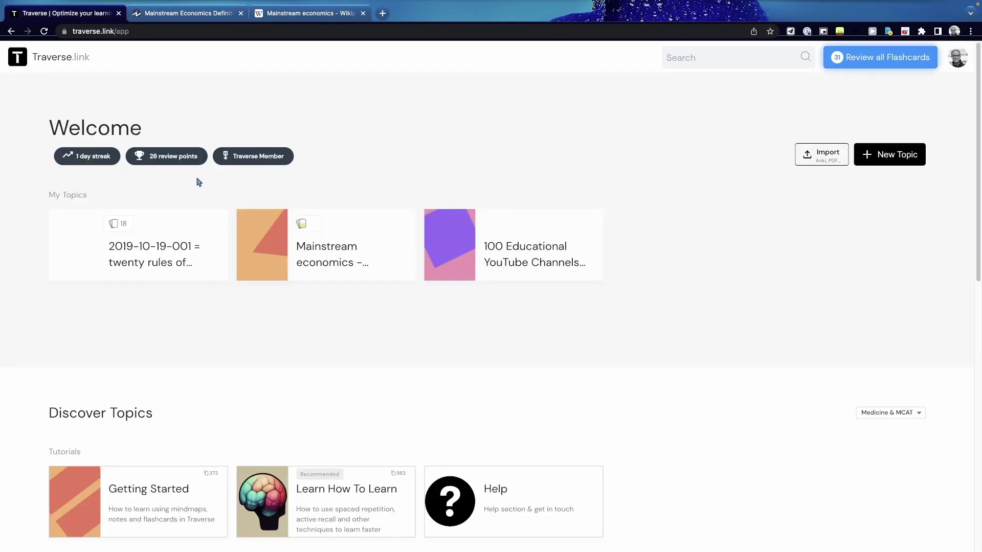
click(812, 154)
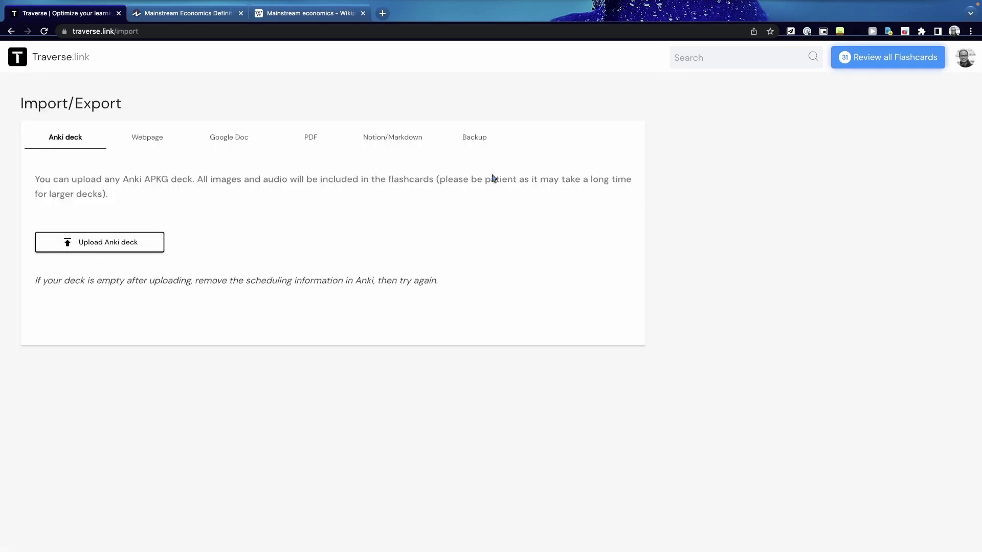
click(314, 142)
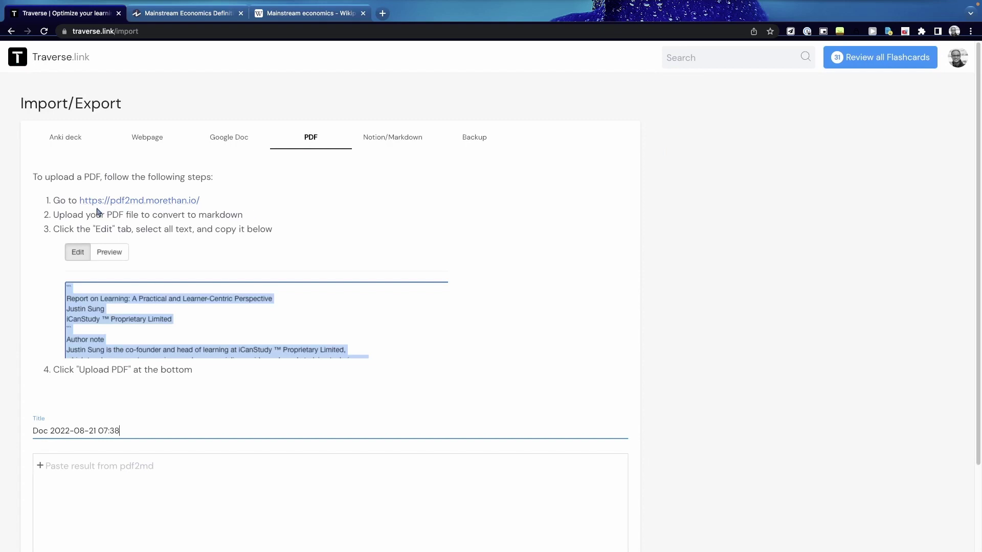
scroll(136, 186, down, 3)
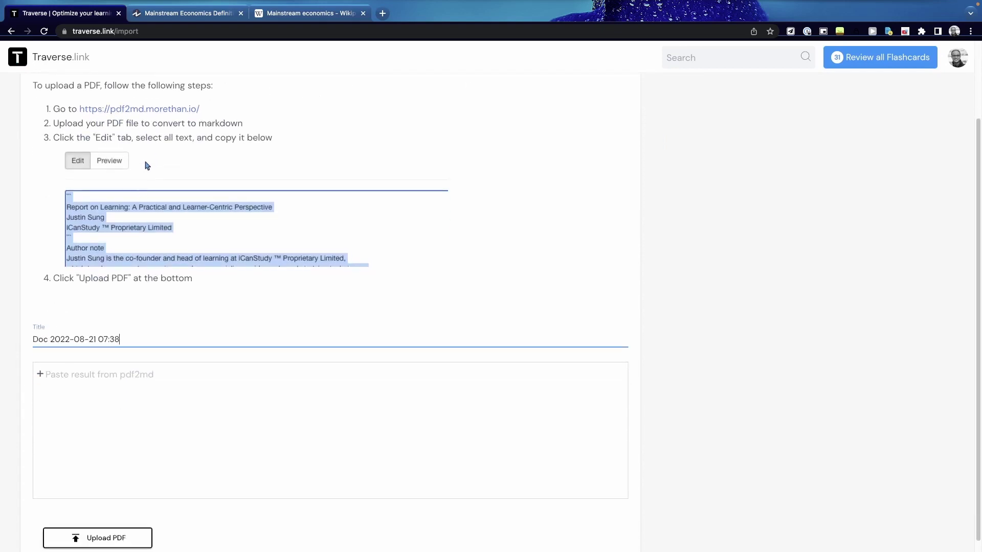
super+click(160, 110)
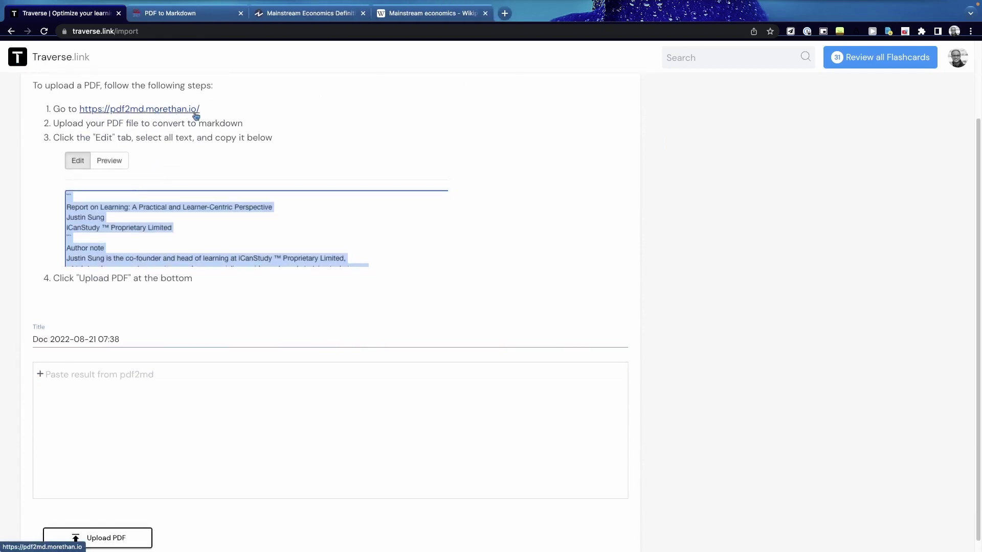
- Convert the Tao Te Ching PDF in pdf2md and select all of its Markdown source
key(ctrl+Tab)
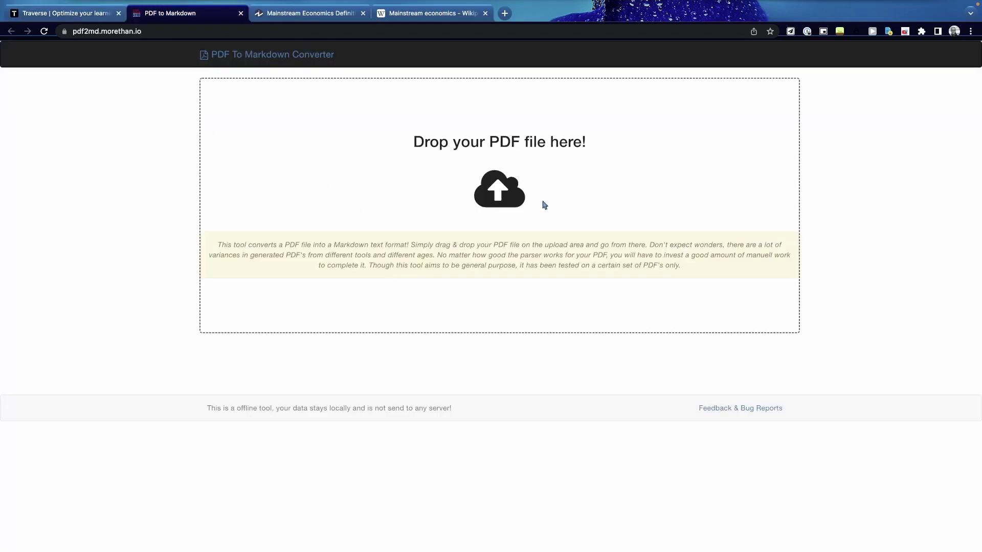
click(492, 189)
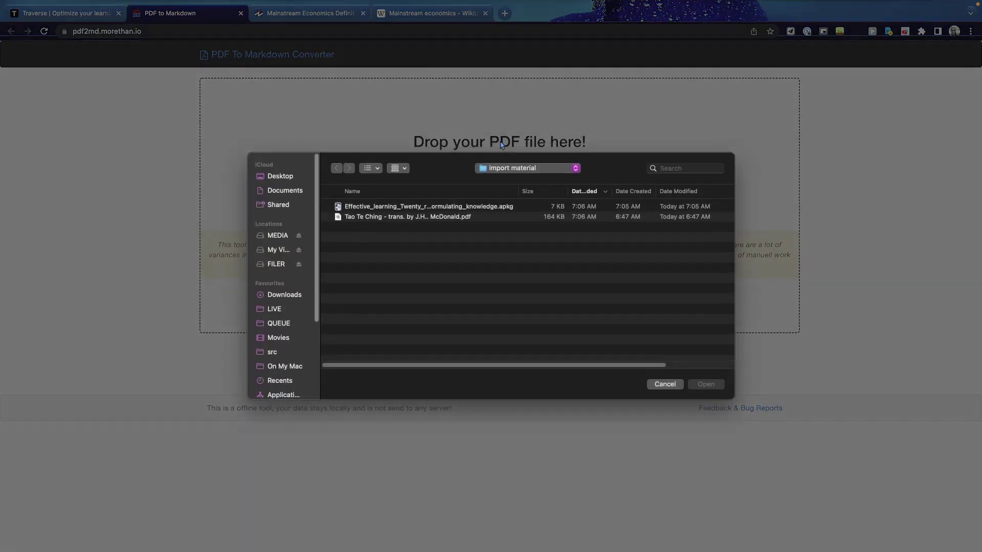
click(434, 216)
click(706, 385)
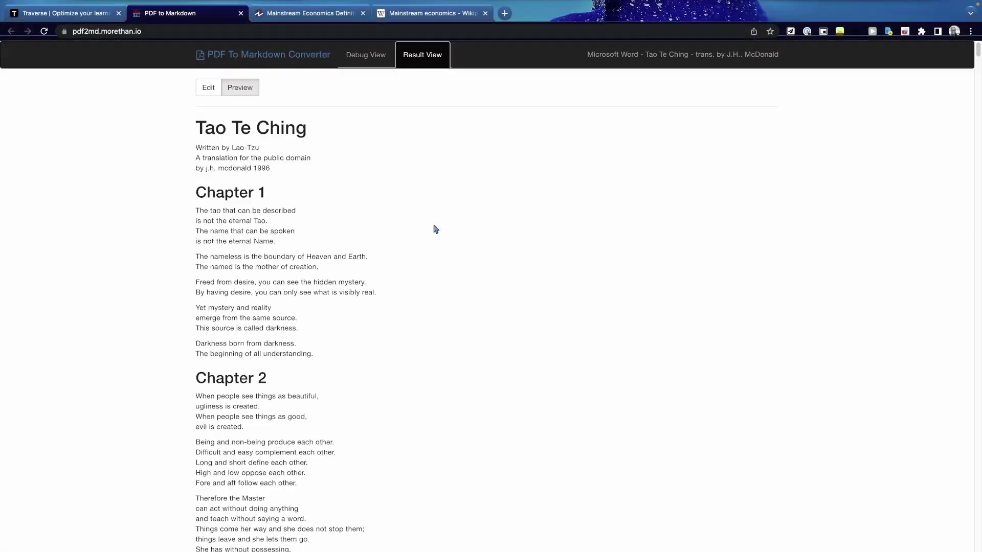
click(209, 88)
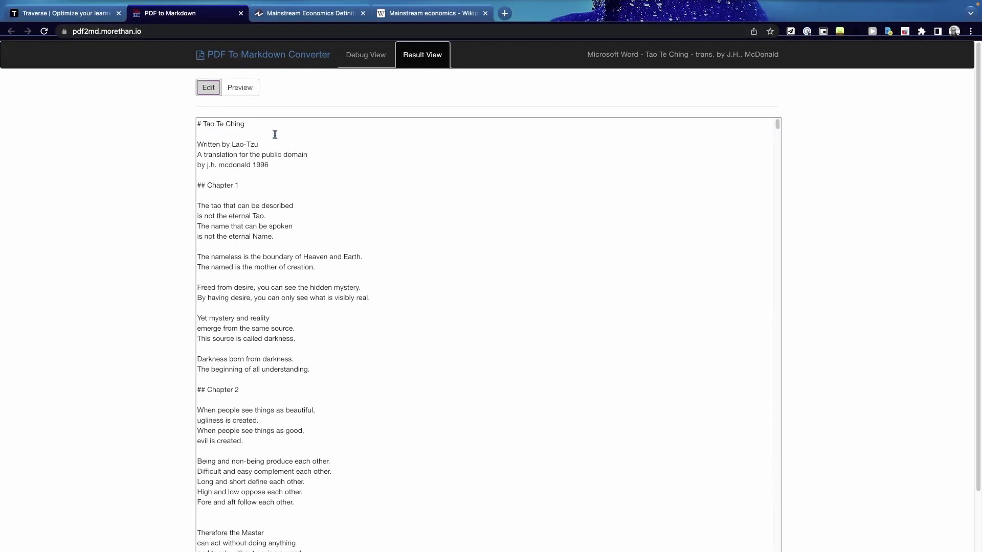
key(super+a)
- Paste the converted Tao Te Ching text and retitle the topic 'Tao Te Ching' from its heading
key(ctrl+shift+Tab)
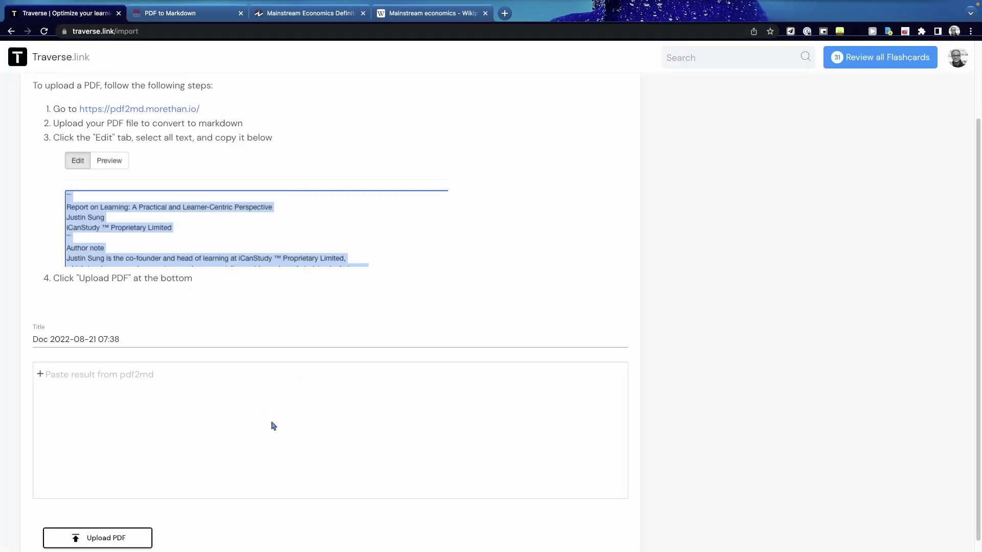
click(114, 339)
click(95, 373)
key(super+v)
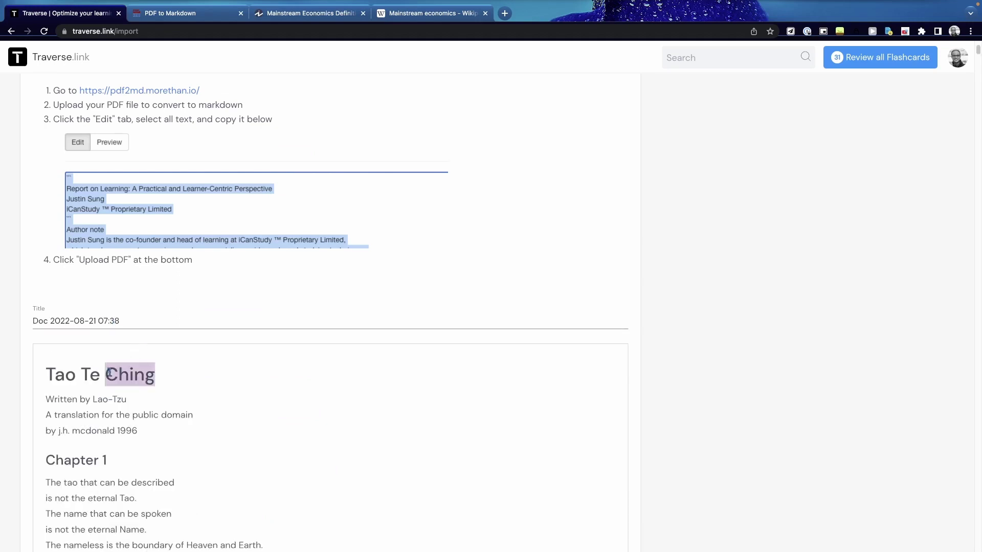
drag(109, 373, 46, 374)
key(super+c)
click(125, 316)
key(super+a)
key(super+v)
- Upload the pasted text to create the Tao Te Ching topic with Chapter subpages
scroll(196, 422, down, 10)
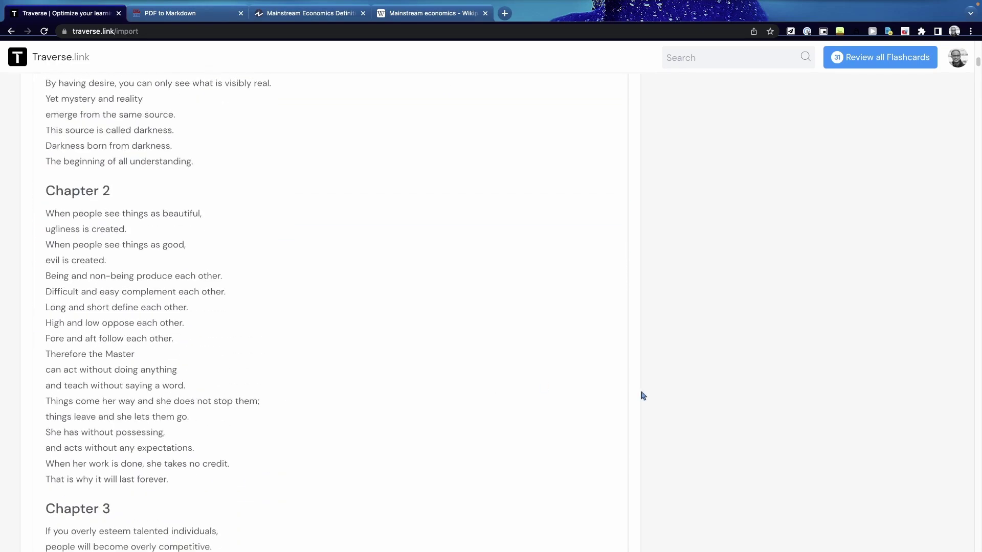
scroll(647, 397, down, 15)
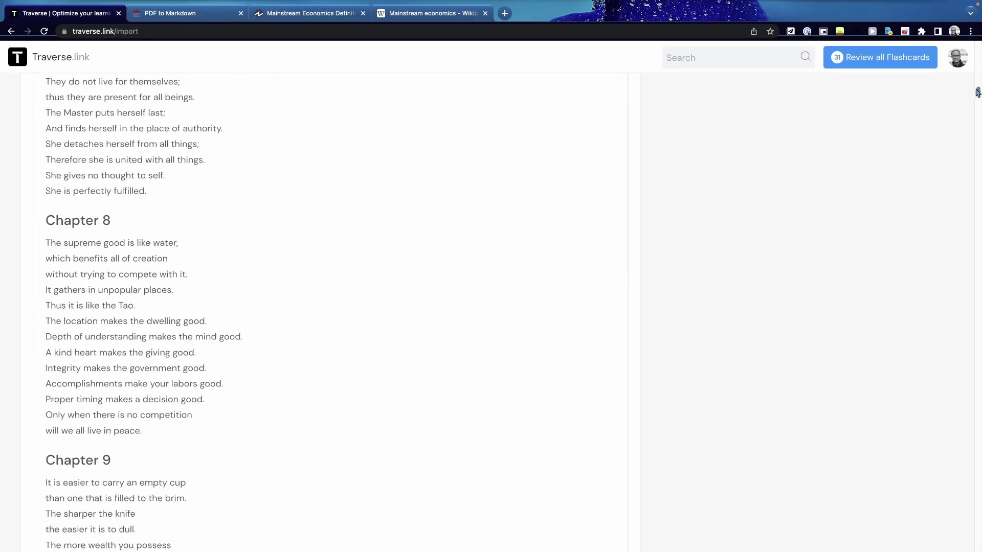
drag(977, 92, 977, 546)
click(134, 535)
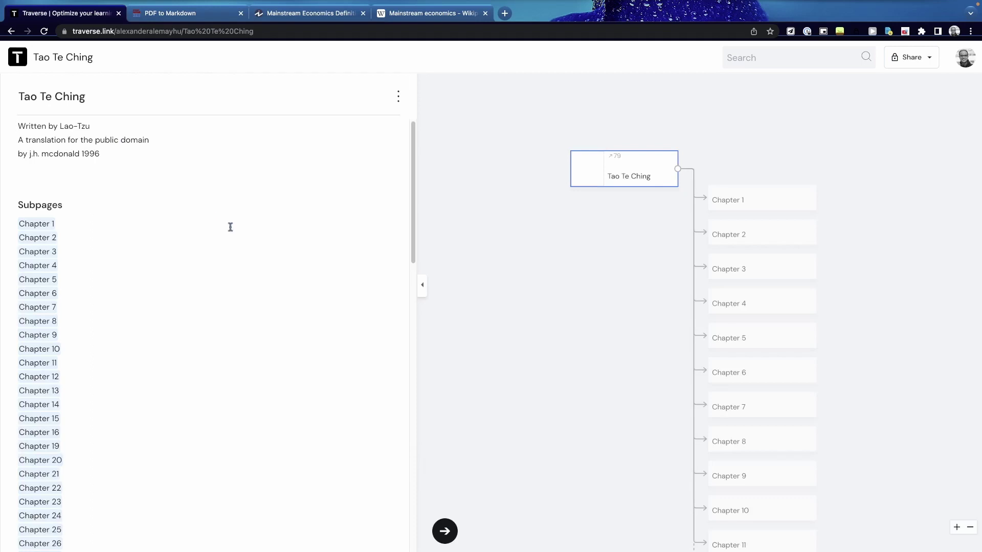
- Open Chapter 1, then page forward chapter by chapter to Chapter 10
key(Right)
click(444, 531)
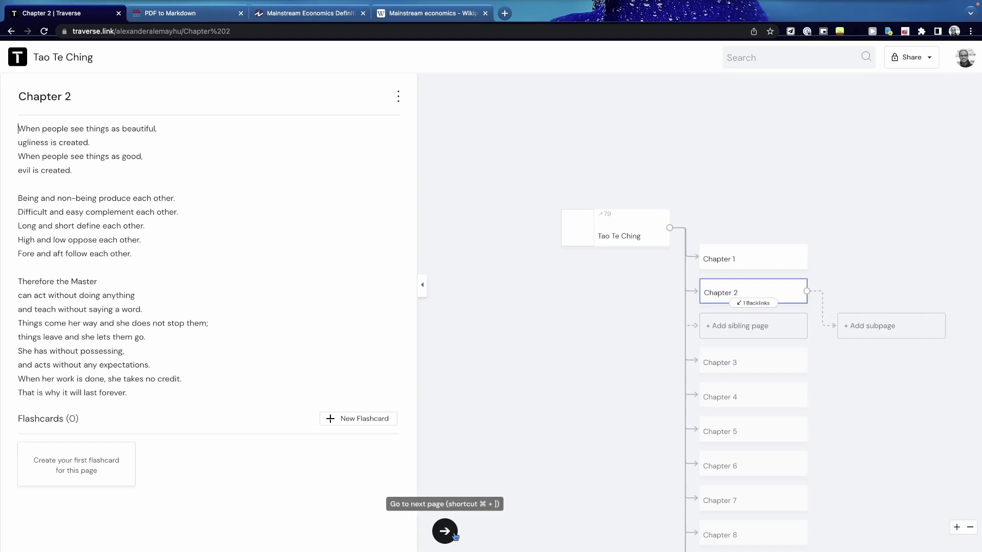
click(455, 535)
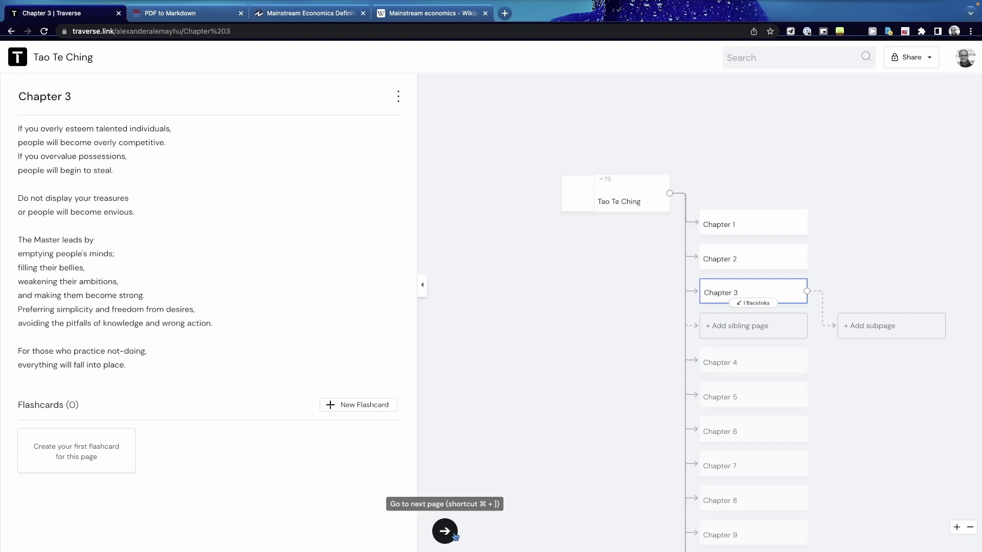
click(455, 535)
click(455, 536)
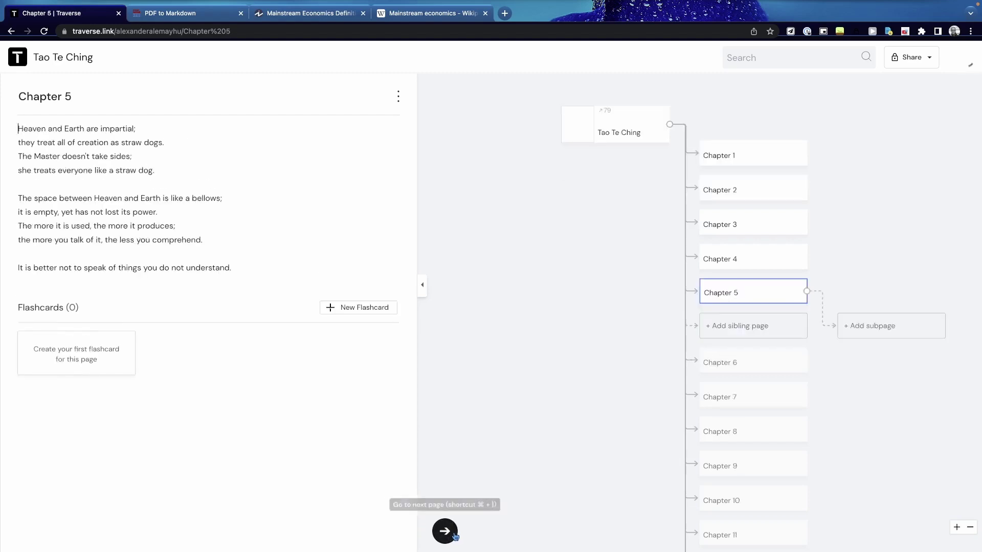
click(454, 536)
click(454, 536)
click(455, 535)
click(454, 535)
click(454, 536)
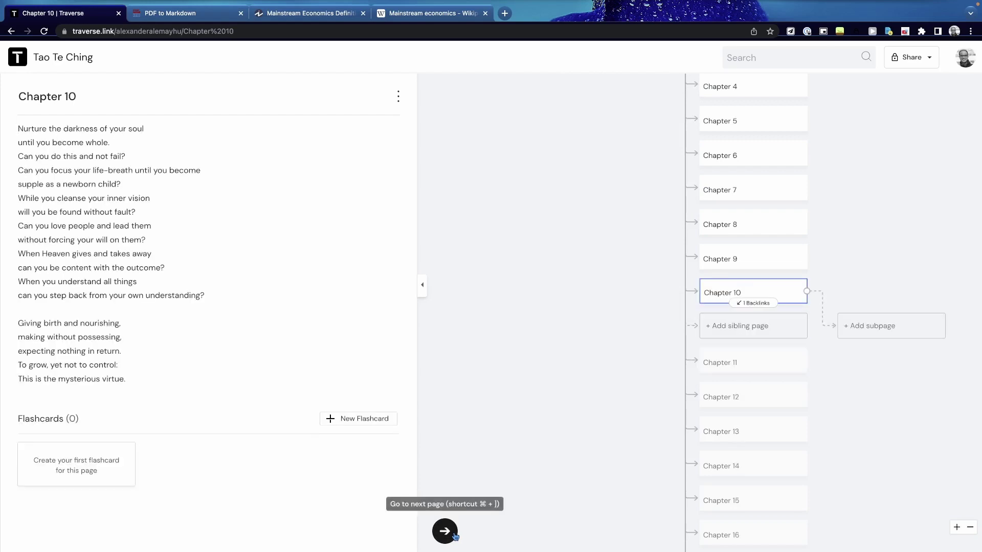
- Add subpage 'WHAT IS THE MEANING OF CH. 10?' under Chapter 10 with note 'HMM, ... some great thoughts'
click(874, 326)
text(WHAT IS T)
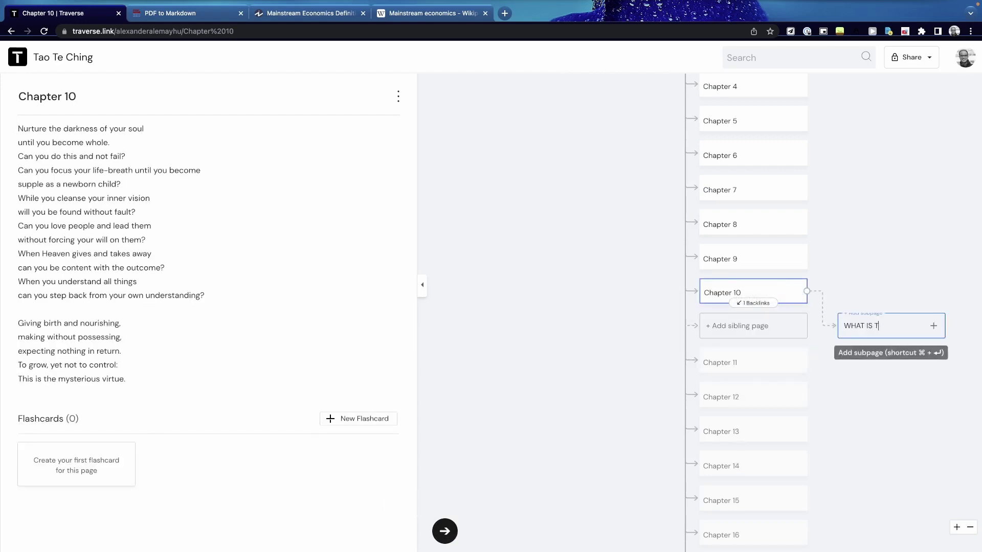
text(HE MEANING OF CH)
text(. 10?)
key(Return)
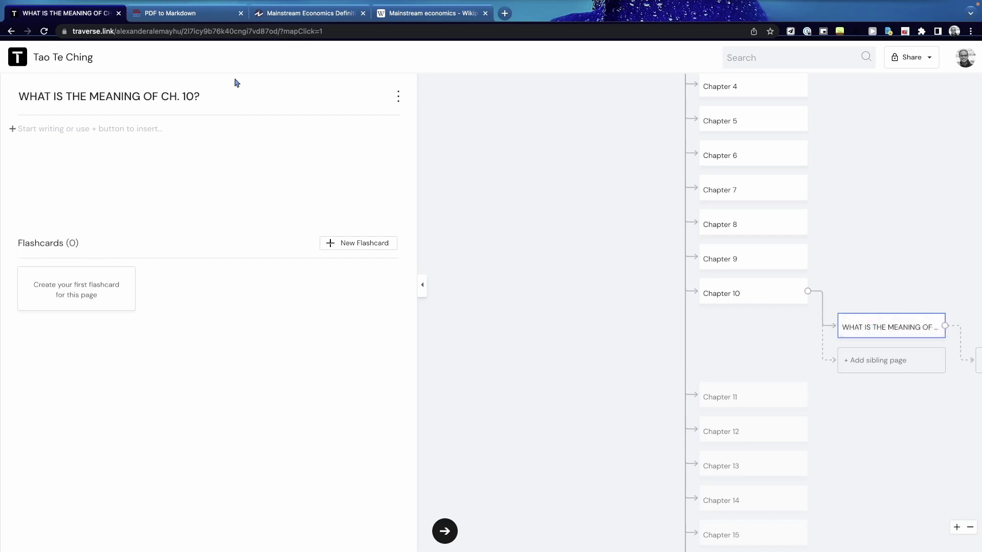
text(HMM, ...)
text( some th)
text( great thoughts)
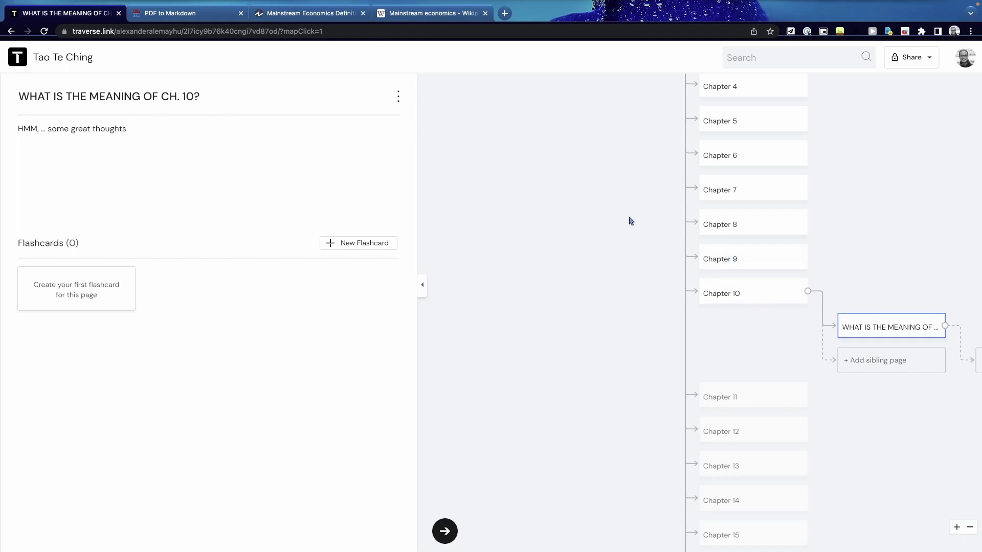
scroll(636, 221, up, 6)
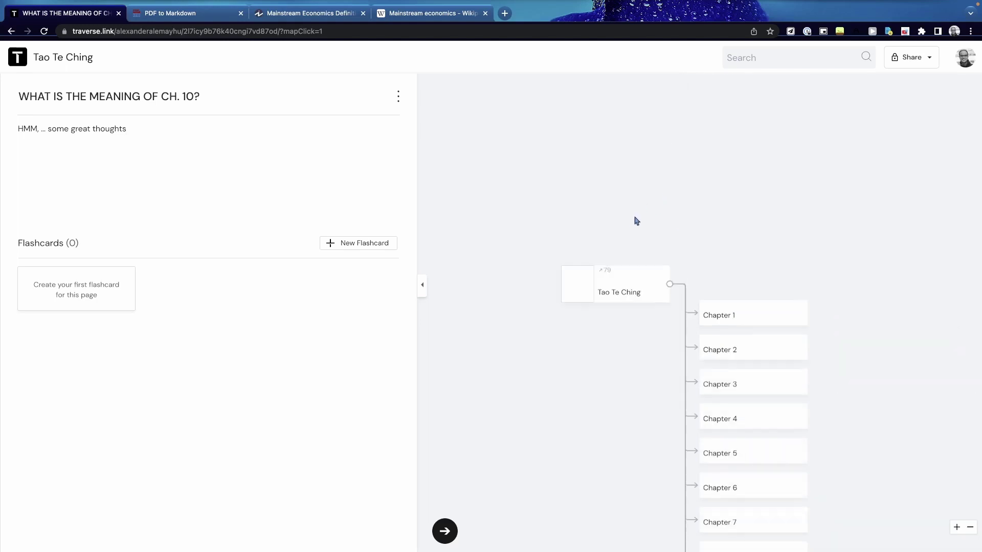
- Go back to the Traverse home page via the logo
click(18, 57)
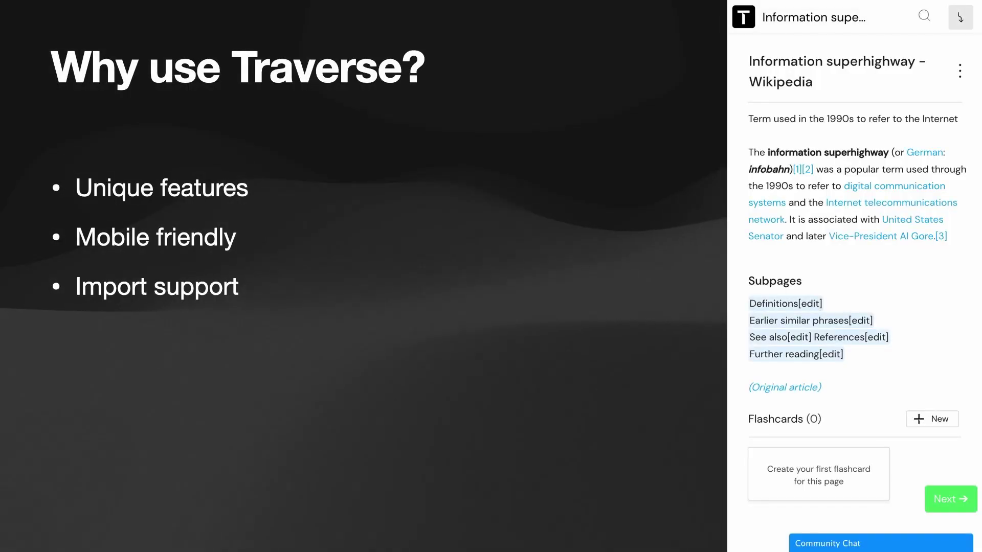